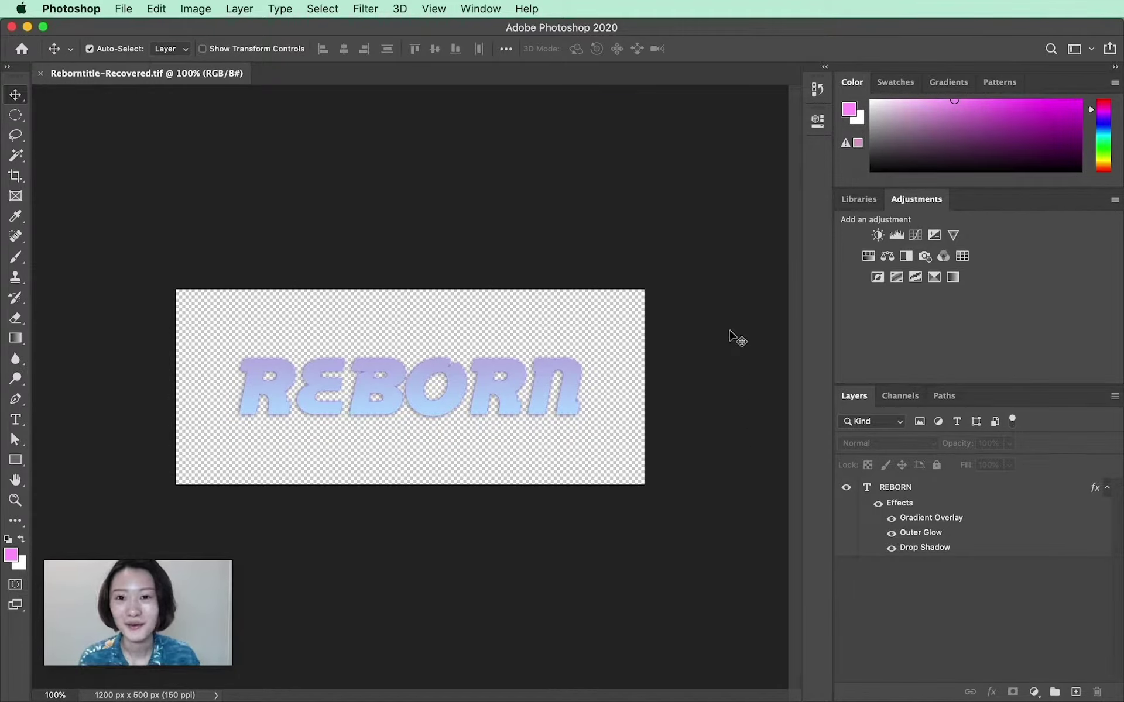
Step: Check the image's pixel dimensions in Image Size and close it unchanged
{"action": "left_click", "coordinate": [191, 10]}
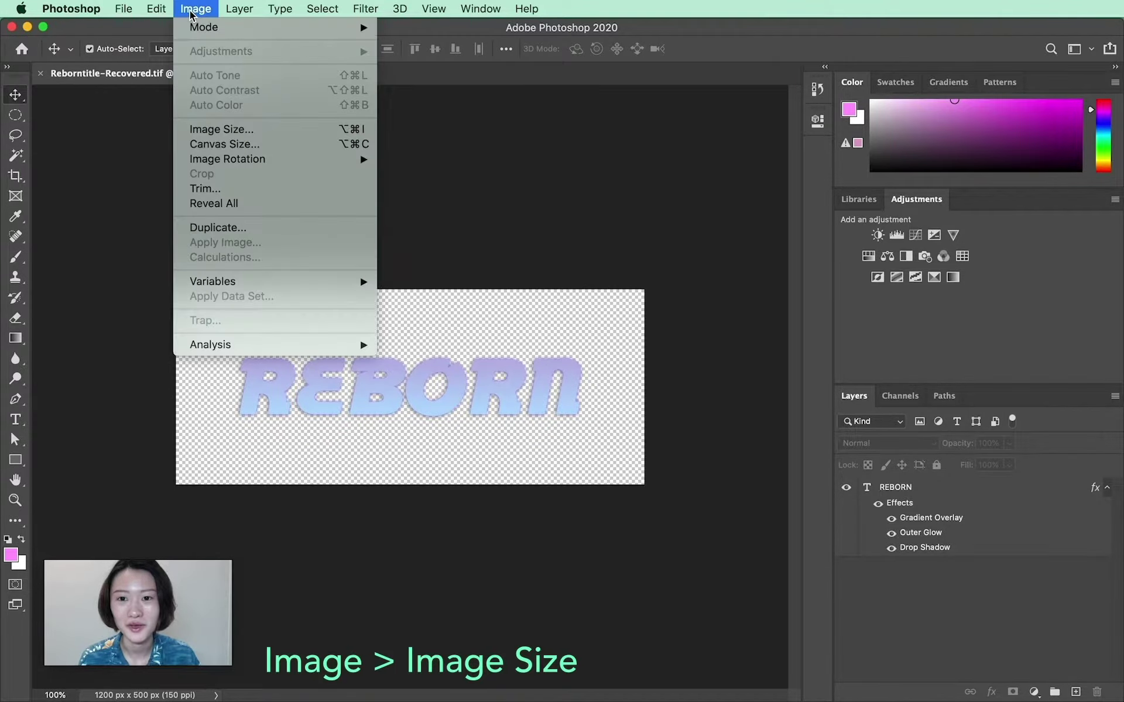
{"action": "left_click", "coordinate": [222, 128]}
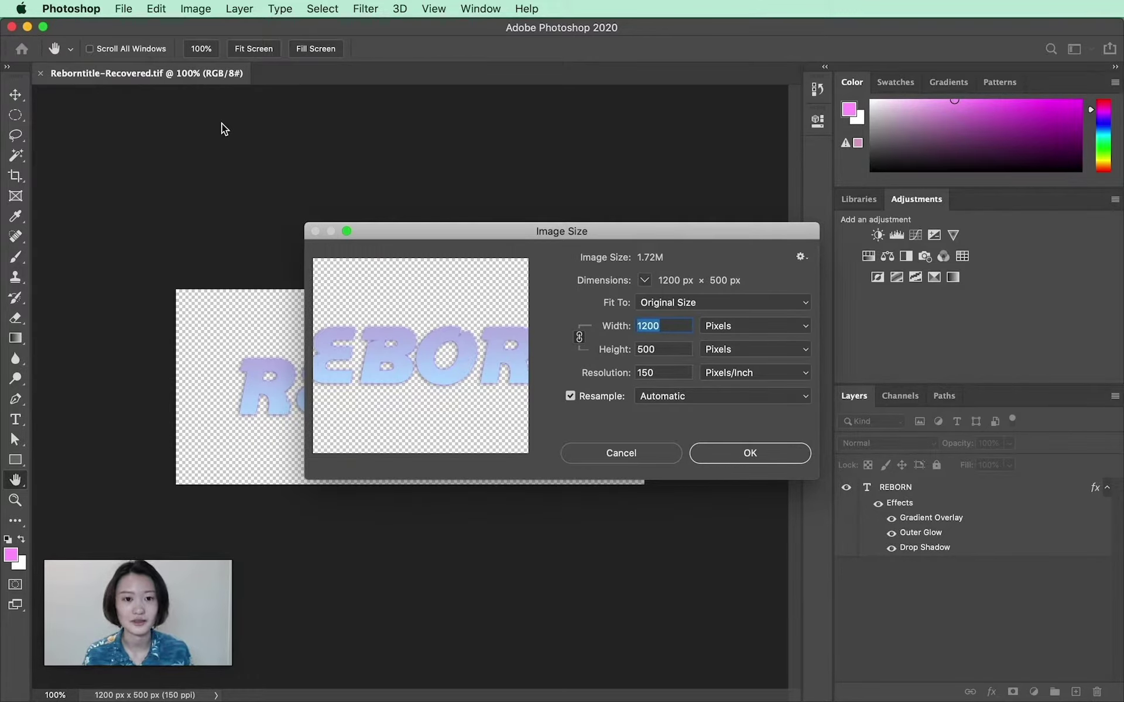
{"action": "left_click", "coordinate": [755, 454]}
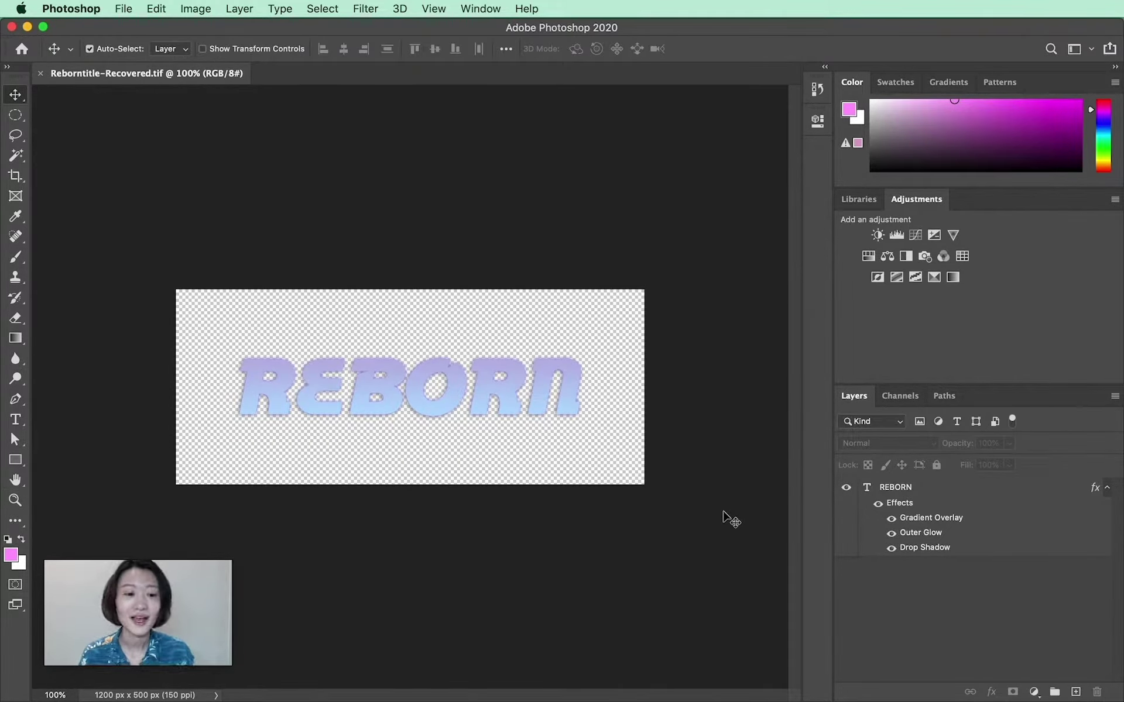
Step: Select the REBORN text layer and look over its layer styles without changing them
{"action": "left_click", "coordinate": [984, 505]}
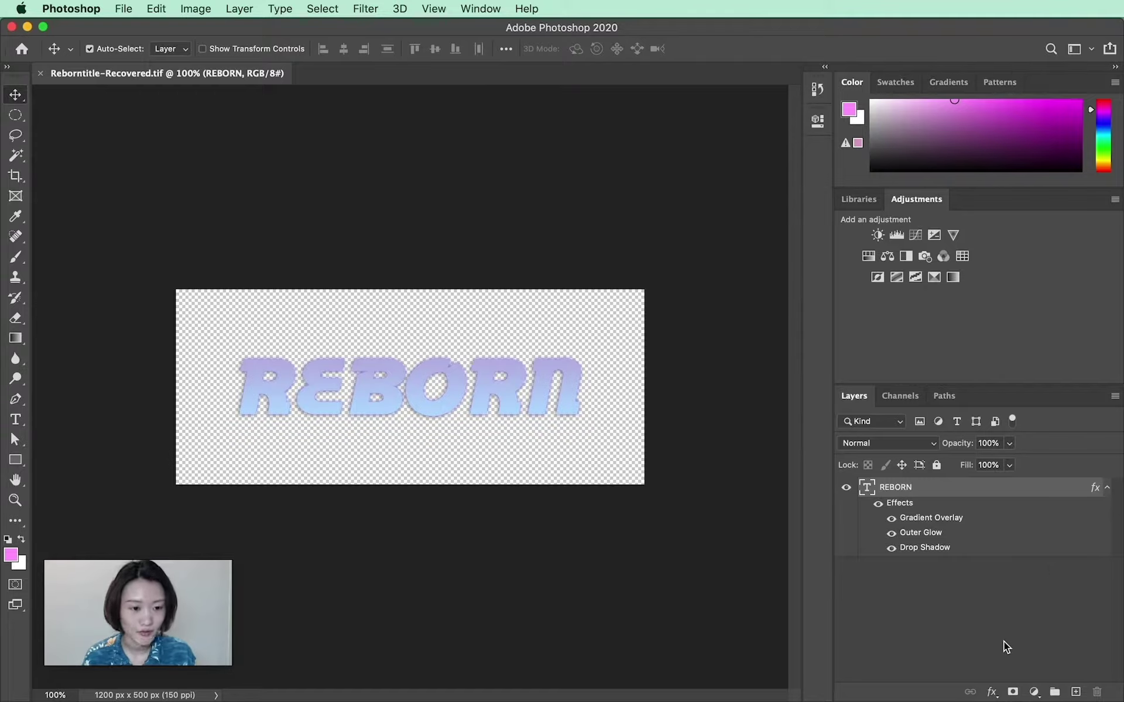
{"action": "left_click", "coordinate": [993, 692]}
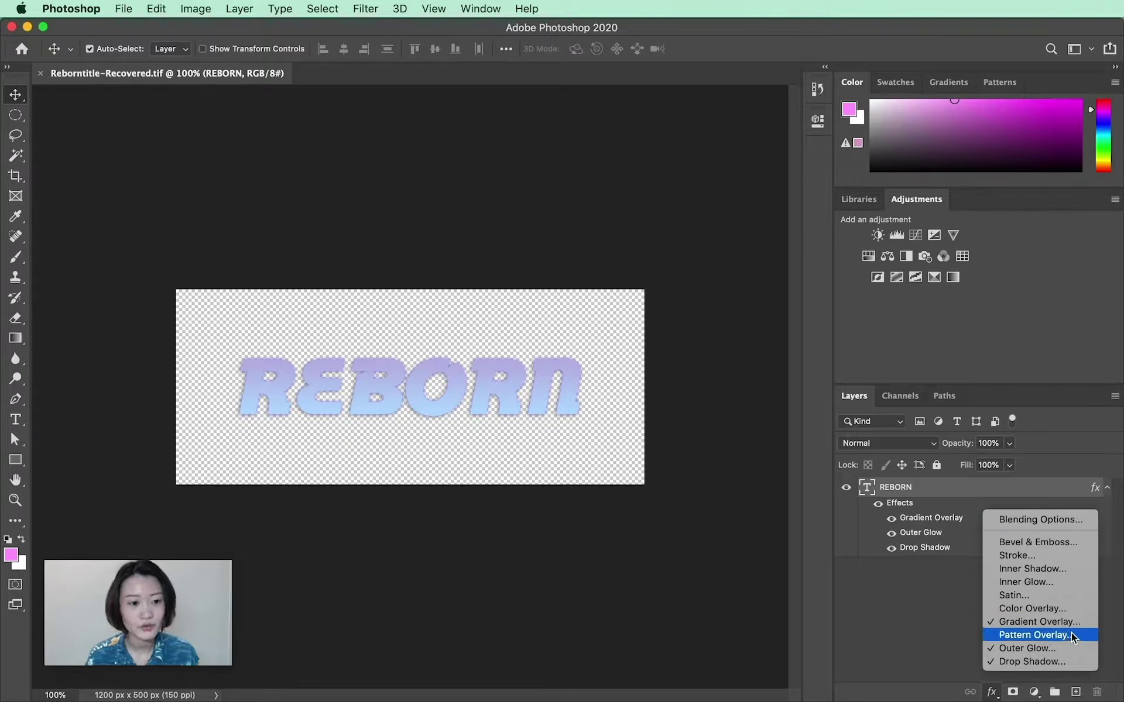
{"action": "left_click", "coordinate": [950, 630]}
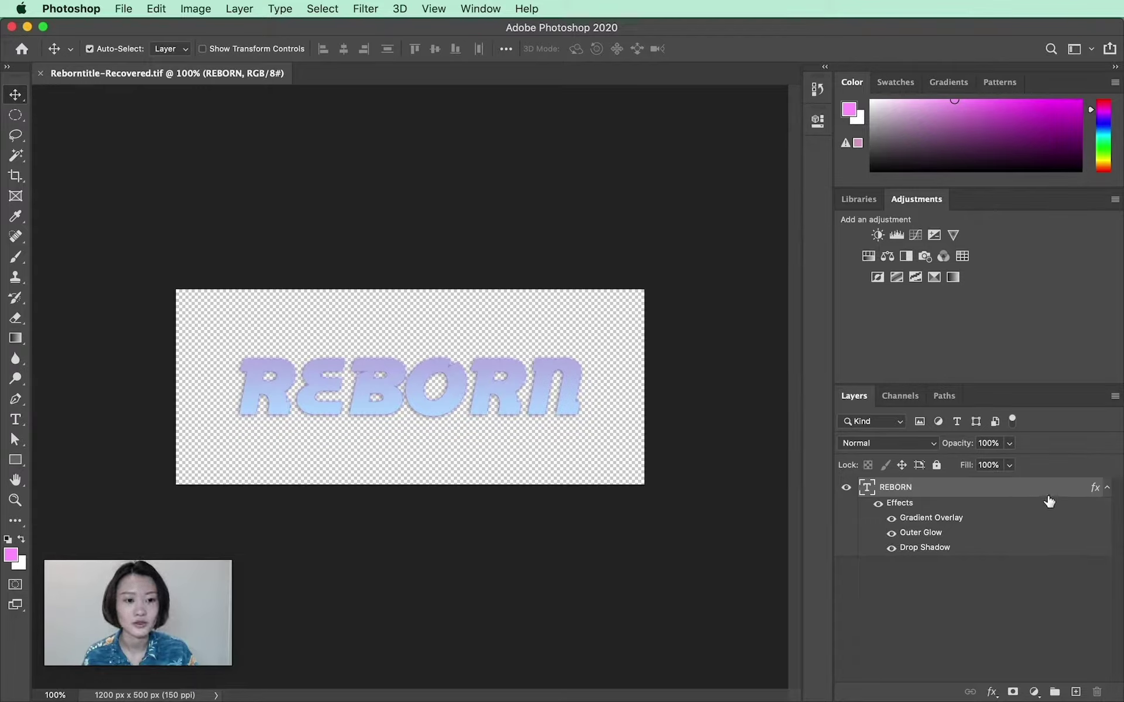
Step: Duplicate REBORN with Cmd+J as REBORN copy, then hide the original REBORN layer
{"action": "left_click_drag", "start_coordinate": [1048, 492], "coordinate": [1075, 696]}
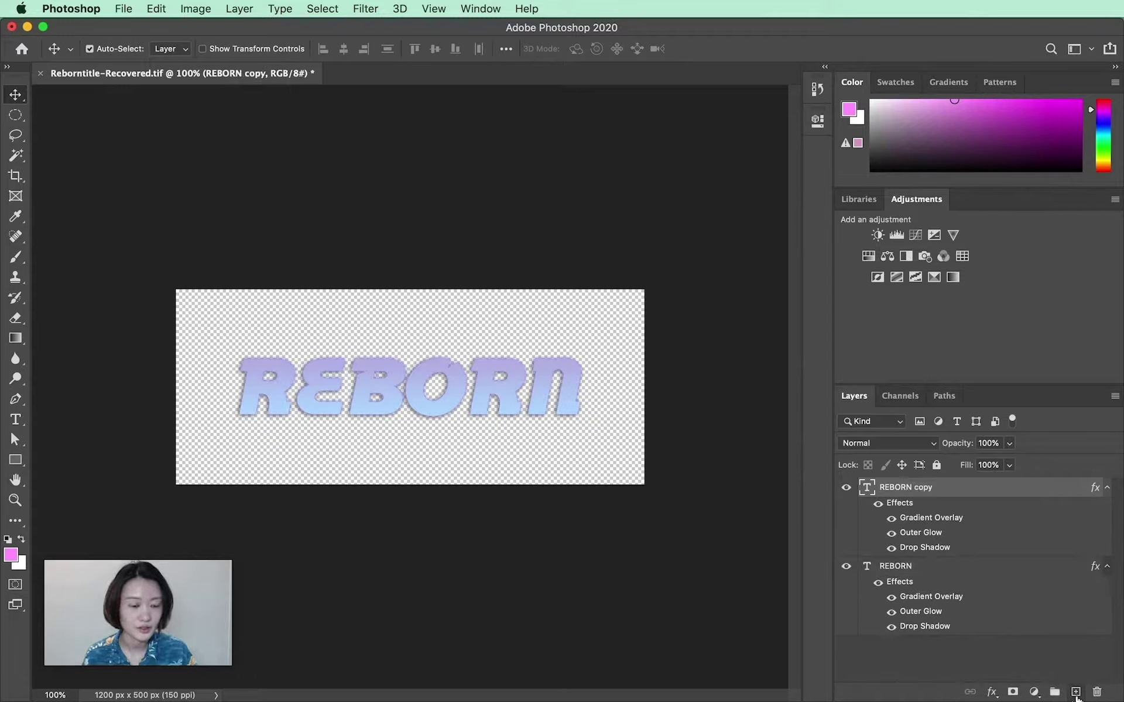
{"action": "key", "text": "super+z"}
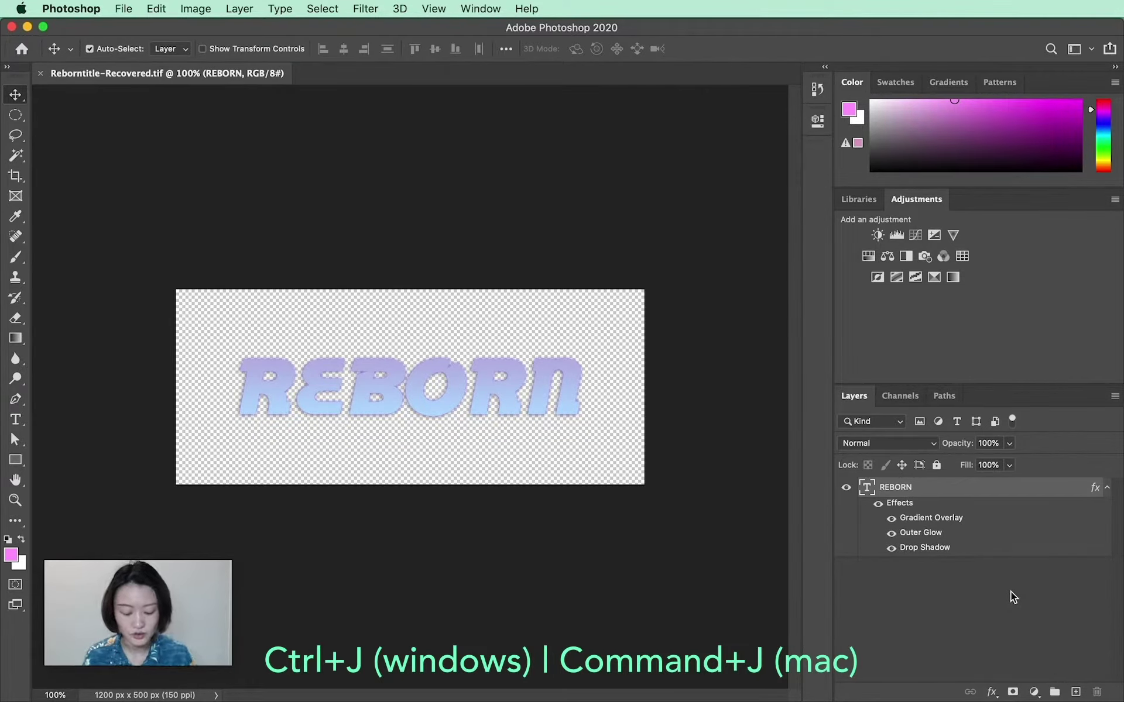
{"action": "key", "text": "super+j"}
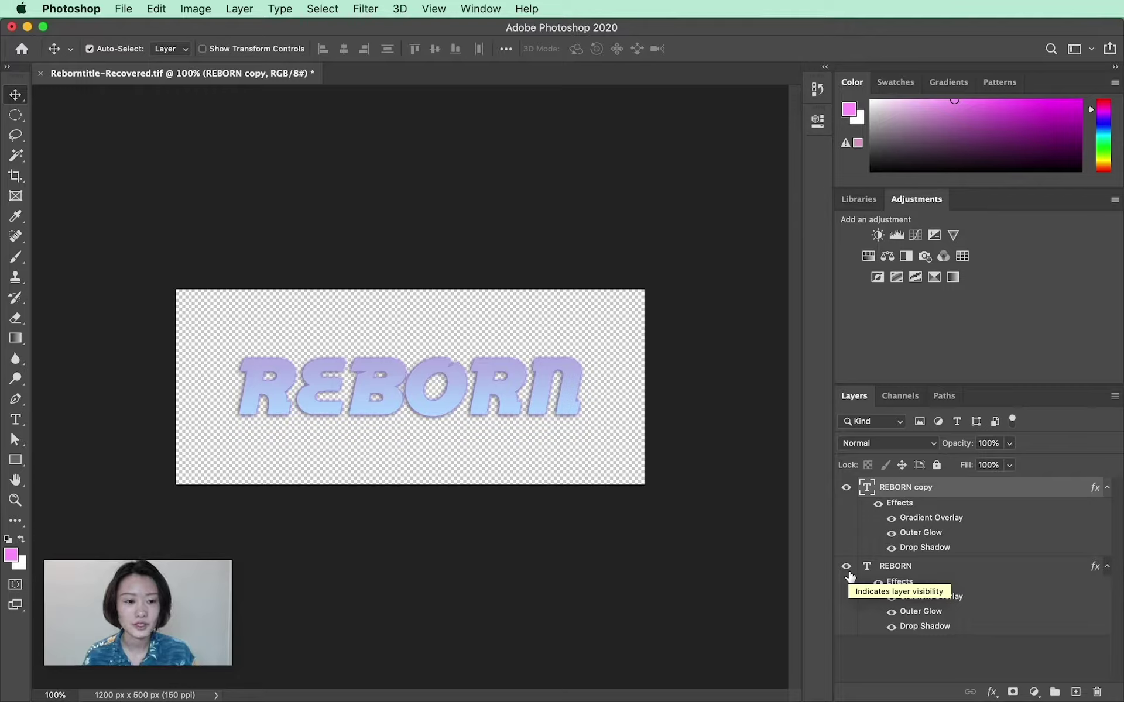
{"action": "left_click", "coordinate": [846, 568]}
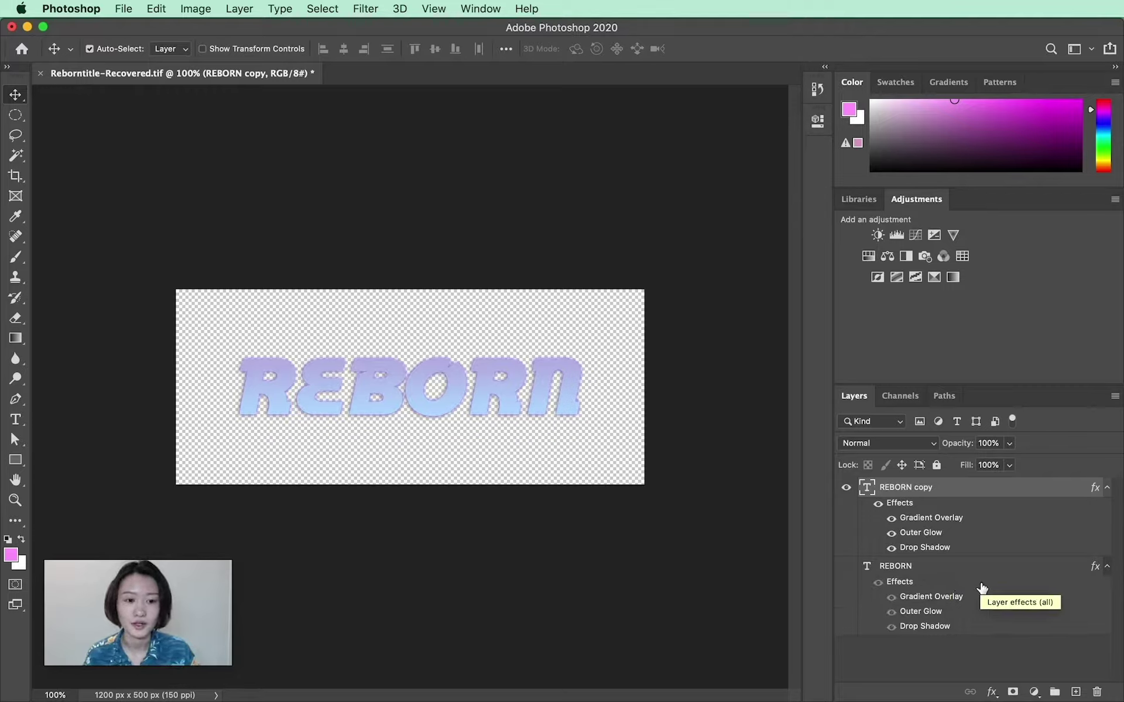
Step: Rasterize the REBORN copy text layer into pixels
{"action": "right_click", "coordinate": [921, 496]}
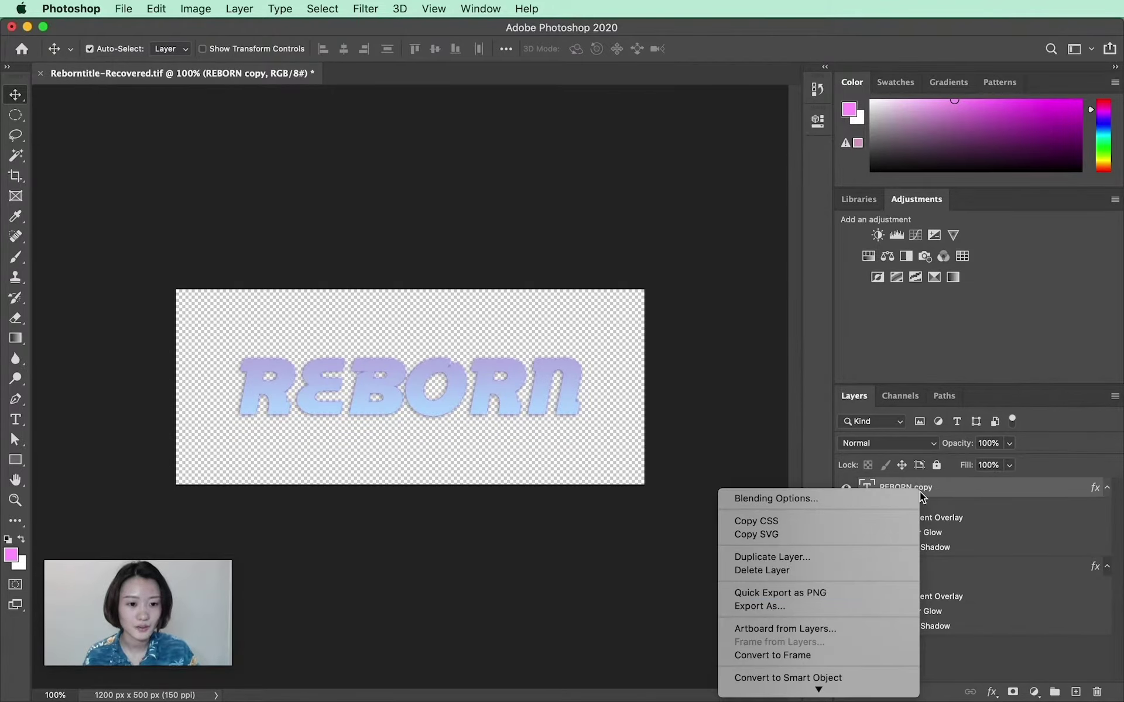
{"action": "mouse_move", "coordinate": [883, 693]}
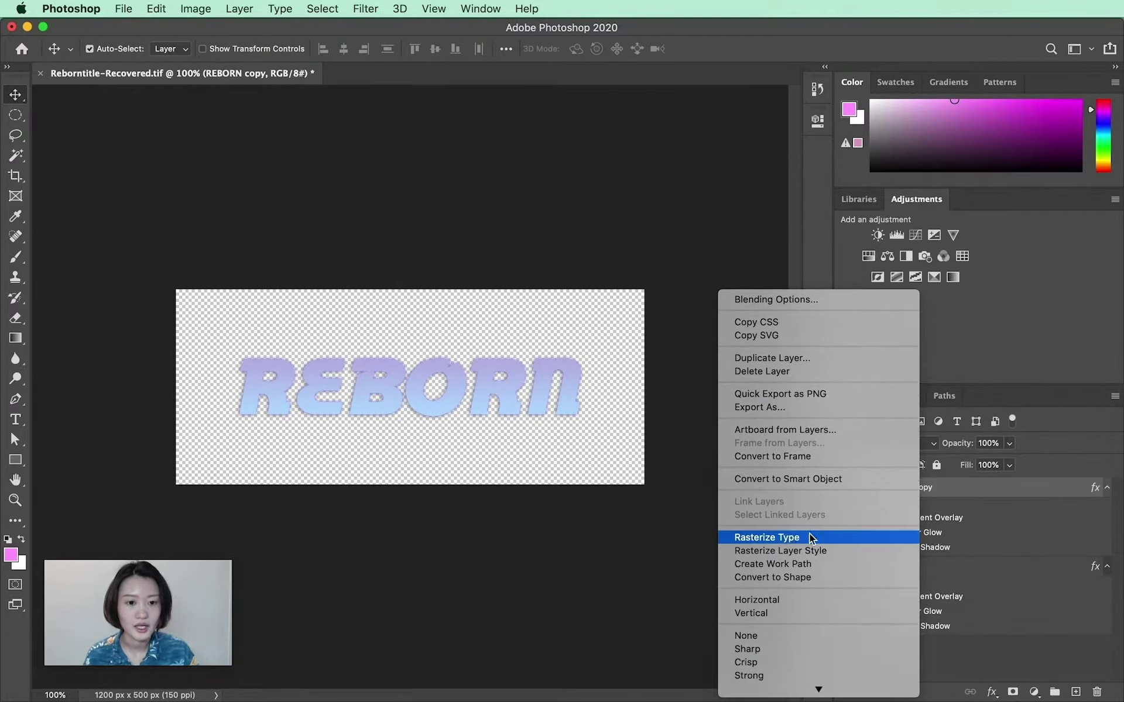
{"action": "left_click", "coordinate": [809, 535]}
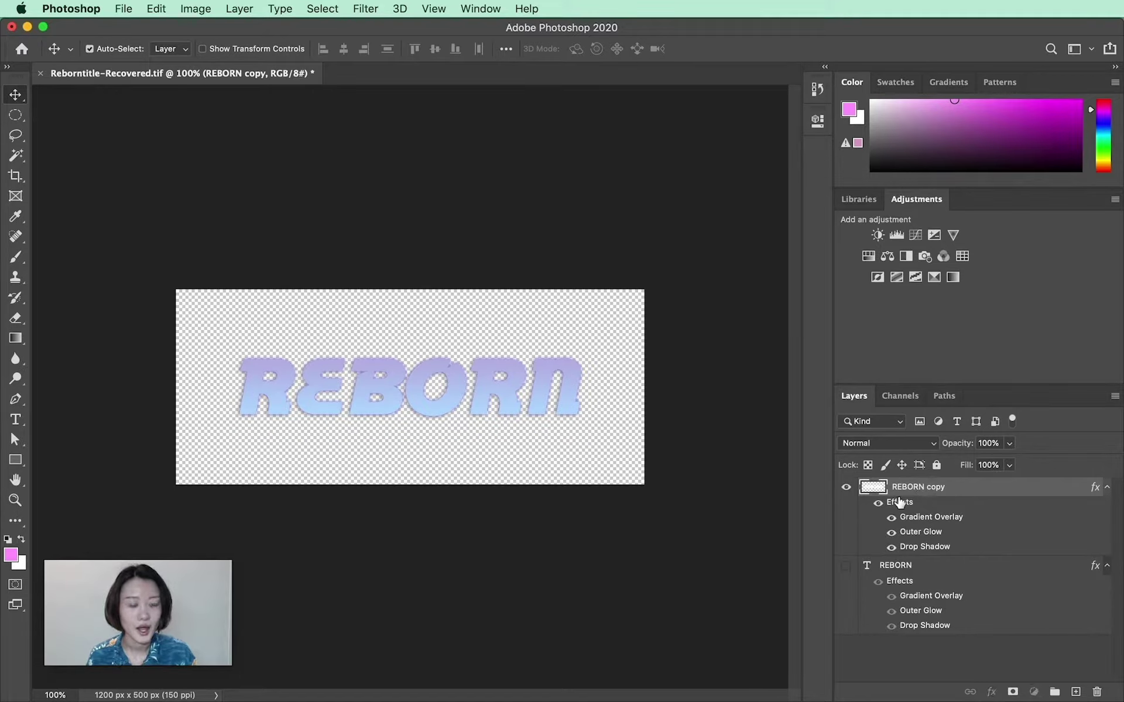
Step: Duplicate REBORN copy as REBORN copy 2, hide REBORN copy, and pick the Smudge tool
{"action": "left_click_drag", "start_coordinate": [900, 501], "coordinate": [1075, 692]}
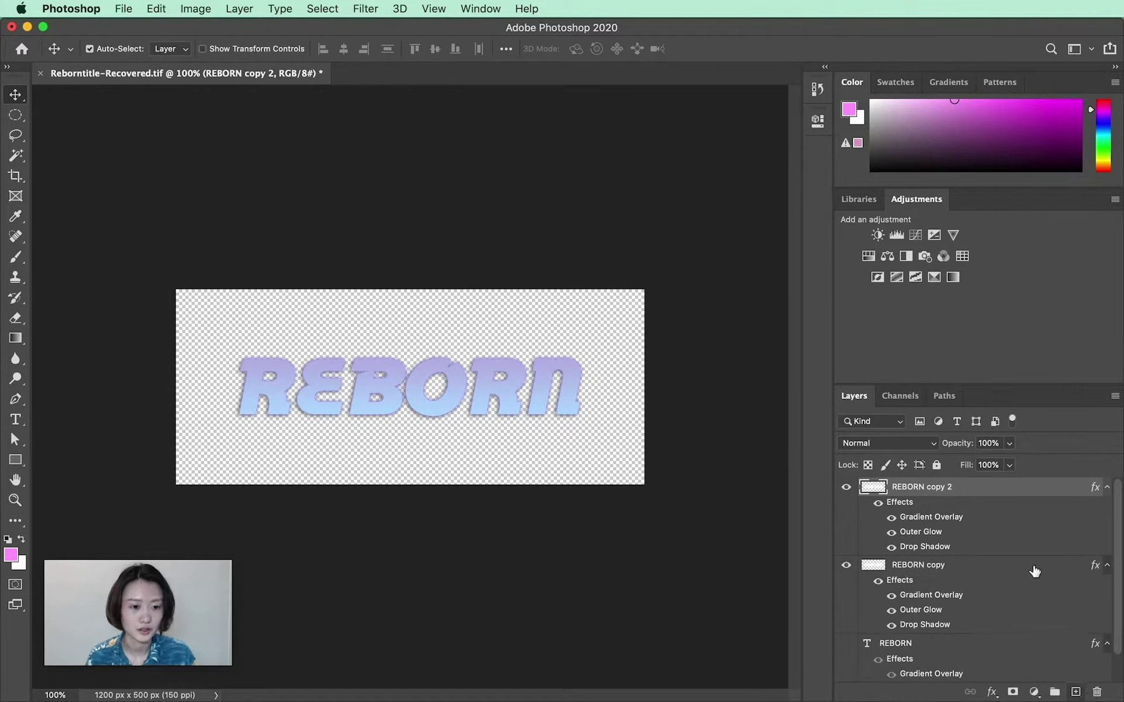
{"action": "left_click", "coordinate": [846, 565]}
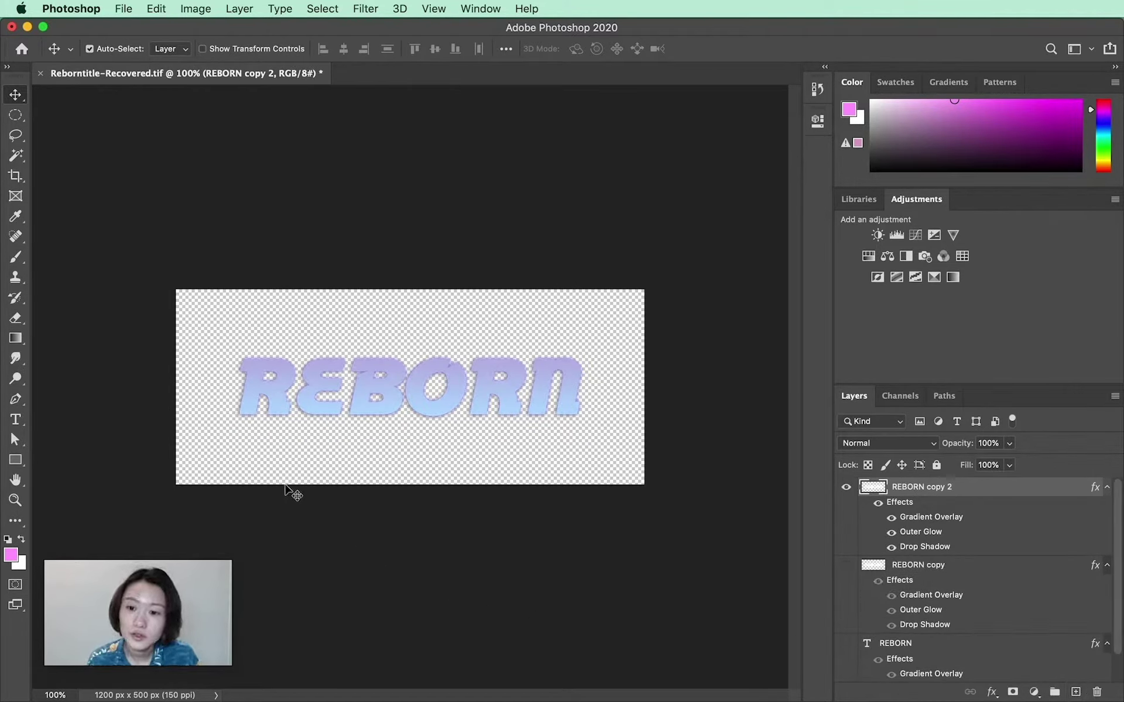
{"action": "left_click", "coordinate": [21, 360]}
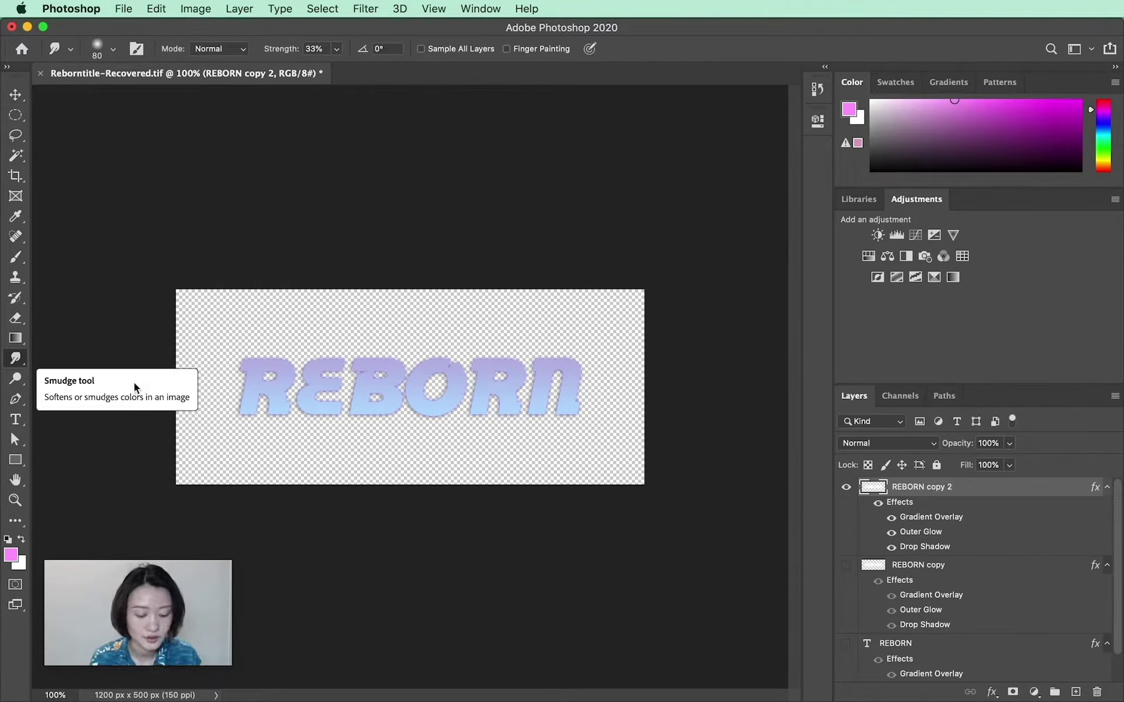
Step: Smudge copy 2 with a 125 brush, then make copy 3 with tops smeared right
{"action": "key", "text": "bracketright"}
{"action": "key", "text": "bracketright"}
{"action": "key", "text": "bracketright"}
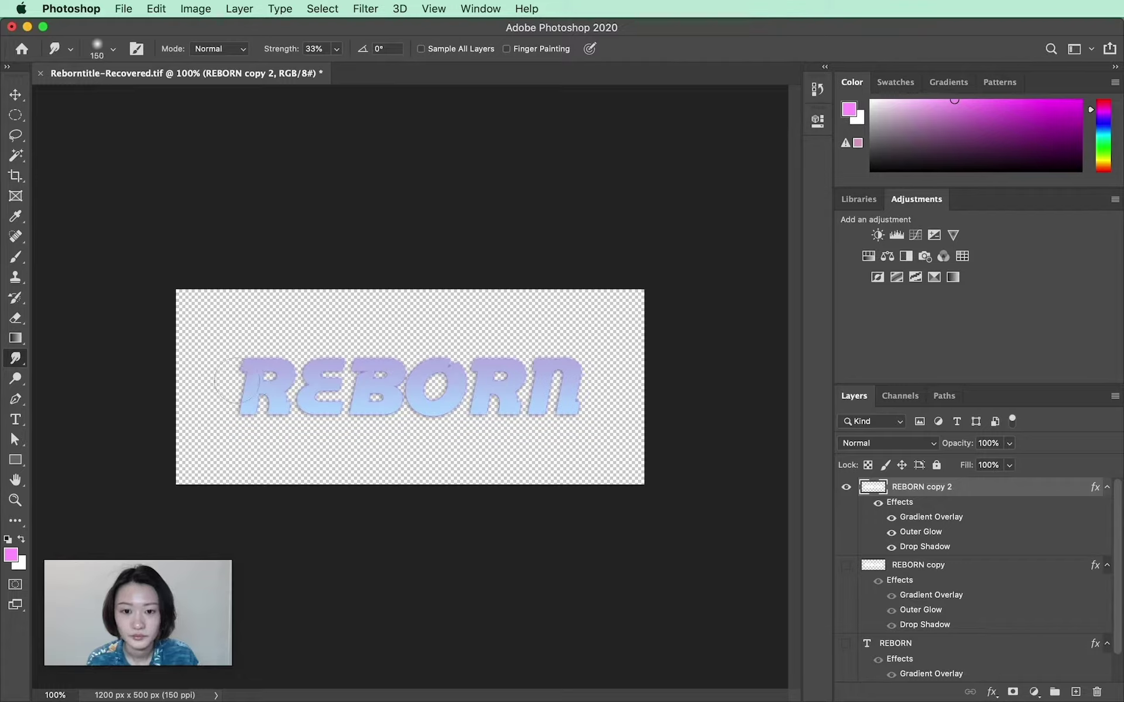
{"action": "mouse_move", "coordinate": [237, 383]}
{"action": "left_mouse_down"}
{"action": "mouse_move", "coordinate": [507, 363]}
{"action": "mouse_move", "coordinate": [657, 371]}
{"action": "mouse_move", "coordinate": [518, 410]}
{"action": "mouse_move", "coordinate": [216, 401]}
{"action": "left_mouse_up"}
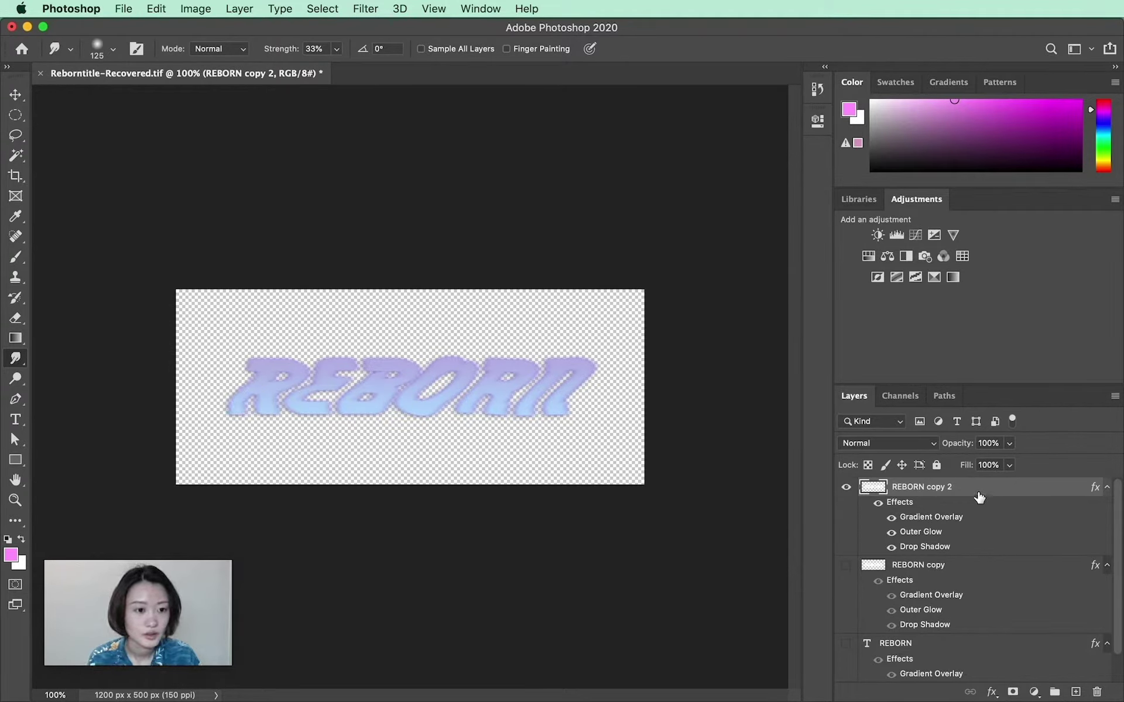
{"action": "left_click_drag", "start_coordinate": [979, 497], "coordinate": [1064, 680]}
{"action": "left_click", "coordinate": [846, 564]}
{"action": "left_click_drag", "start_coordinate": [234, 363], "coordinate": [633, 359]}
{"action": "left_click_drag", "start_coordinate": [493, 405], "coordinate": [187, 409]}
Step: Create REBORN copies 4 and 5, hiding each previous copy and smearing the tops further right
{"action": "left_click_drag", "start_coordinate": [890, 491], "coordinate": [1076, 692]}
{"action": "left_click", "coordinate": [846, 564]}
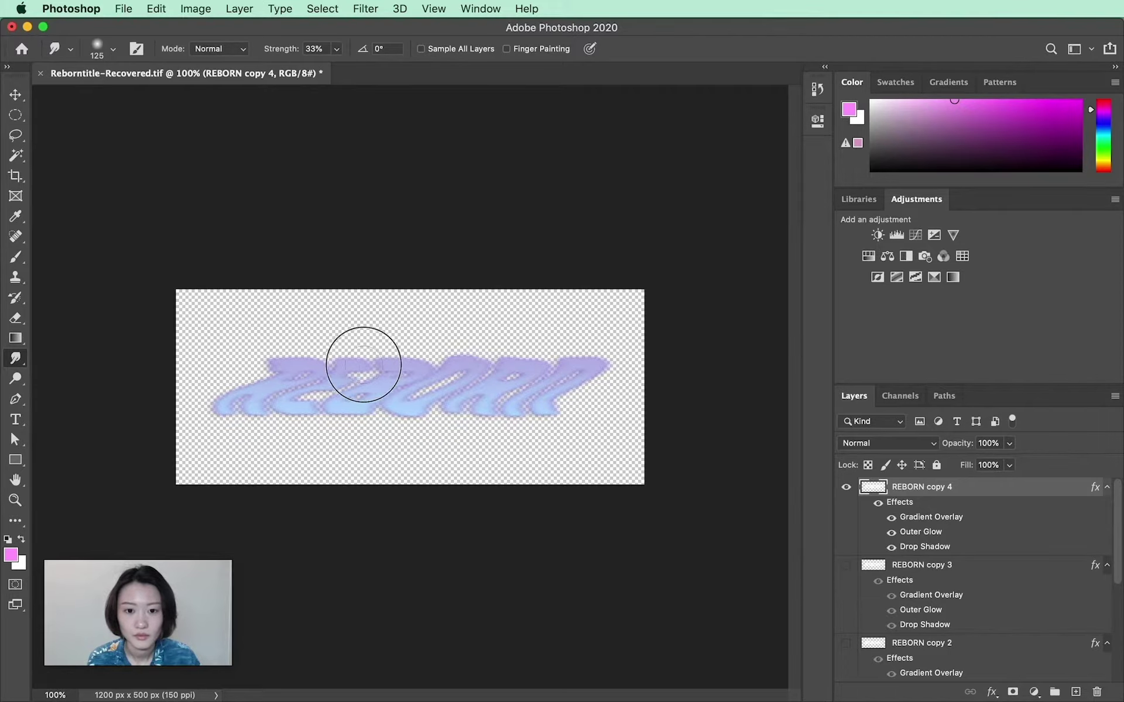
{"action": "mouse_move", "coordinate": [364, 363]}
{"action": "left_mouse_down"}
{"action": "mouse_move", "coordinate": [632, 362]}
{"action": "mouse_move", "coordinate": [585, 426]}
{"action": "mouse_move", "coordinate": [534, 405]}
{"action": "mouse_move", "coordinate": [212, 403]}
{"action": "mouse_move", "coordinate": [150, 414]}
{"action": "left_mouse_up"}
{"action": "left_click_drag", "start_coordinate": [1056, 486], "coordinate": [1075, 691]}
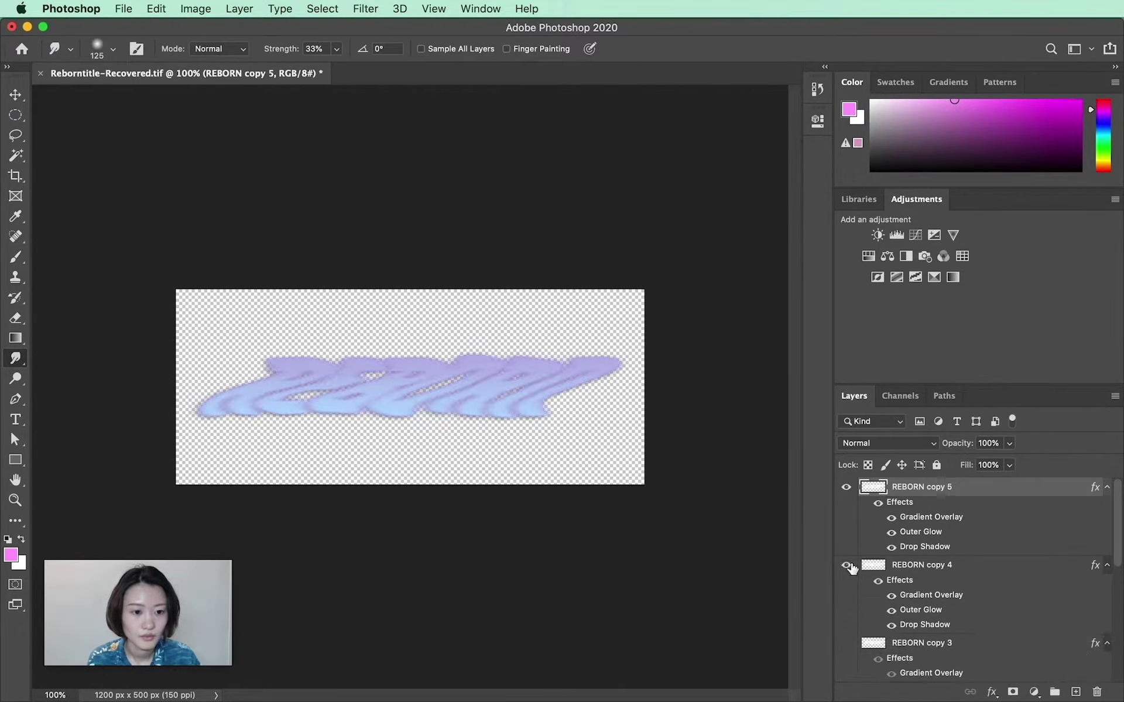
{"action": "left_click", "coordinate": [845, 565]}
{"action": "mouse_move", "coordinate": [277, 367]}
{"action": "left_mouse_down"}
{"action": "mouse_move", "coordinate": [636, 357]}
{"action": "mouse_move", "coordinate": [570, 410]}
{"action": "mouse_move", "coordinate": [181, 408]}
{"action": "left_mouse_up"}
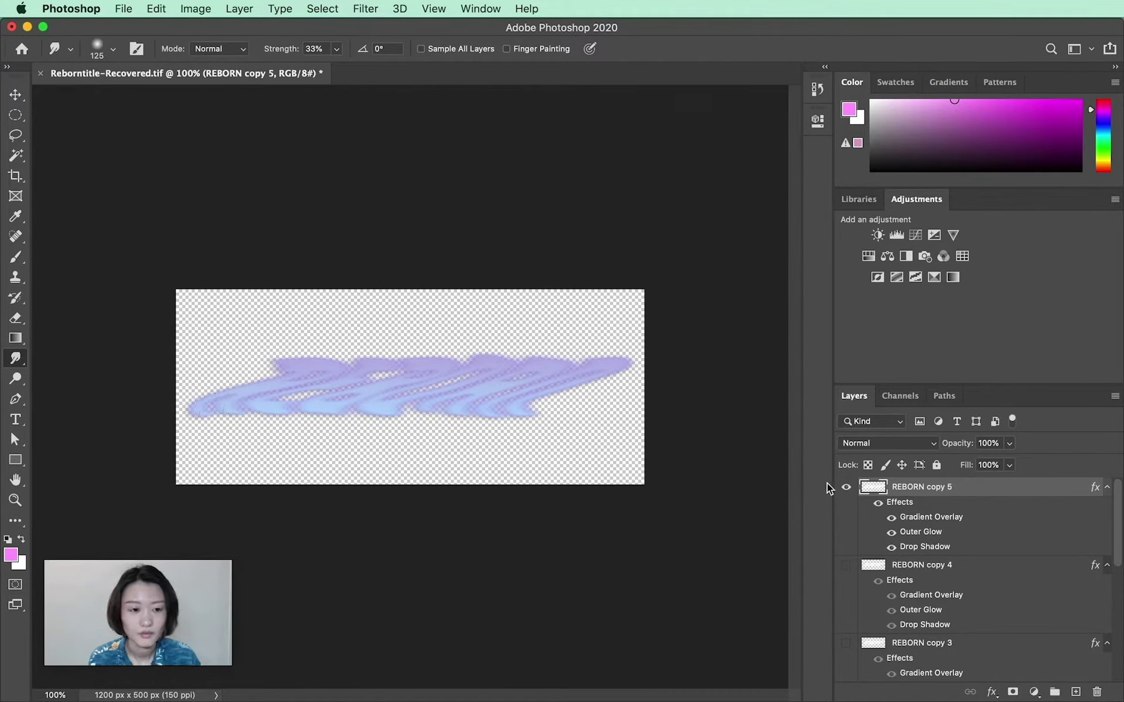
{"action": "scroll", "coordinate": [1019, 575], "scroll_direction": "down", "scroll_amount": 2}
{"action": "scroll", "coordinate": [1018, 575], "scroll_direction": "down", "scroll_amount": 10}
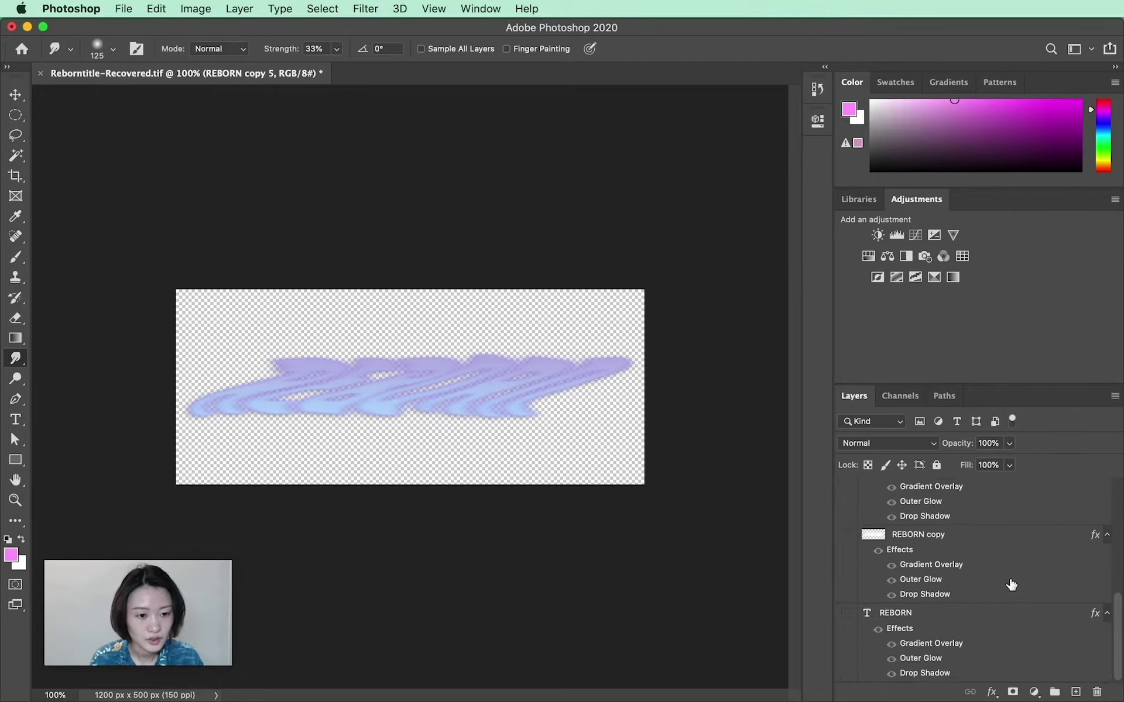
{"action": "scroll", "coordinate": [1010, 584], "scroll_direction": "up", "scroll_amount": 12}
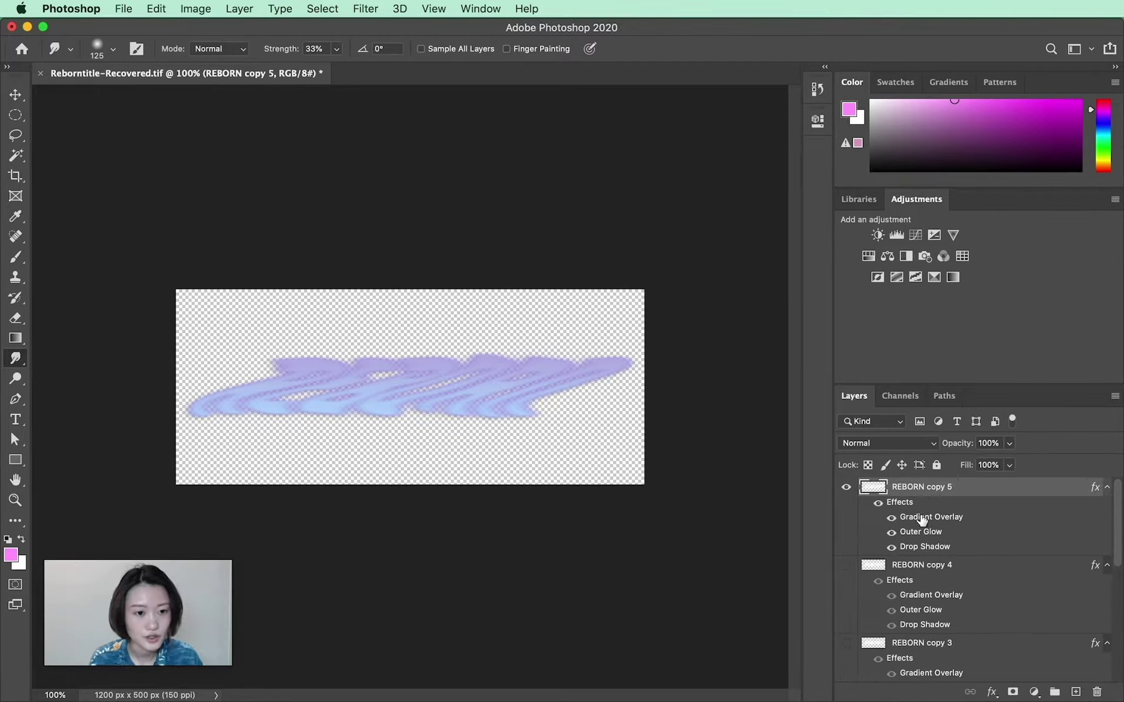
Step: Apply a Blues preset to REBORN copy 5's gradient overlay, then hide that layer
{"action": "double_click", "coordinate": [931, 518]}
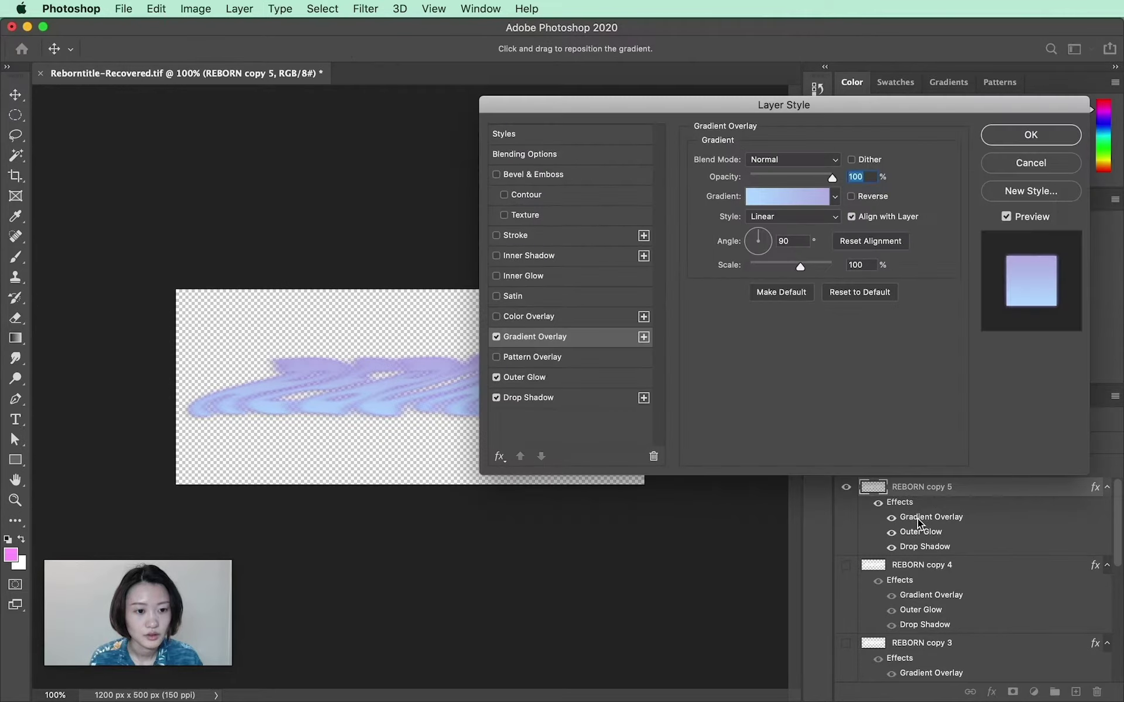
{"action": "left_click", "coordinate": [835, 197]}
{"action": "left_click", "coordinate": [752, 247]}
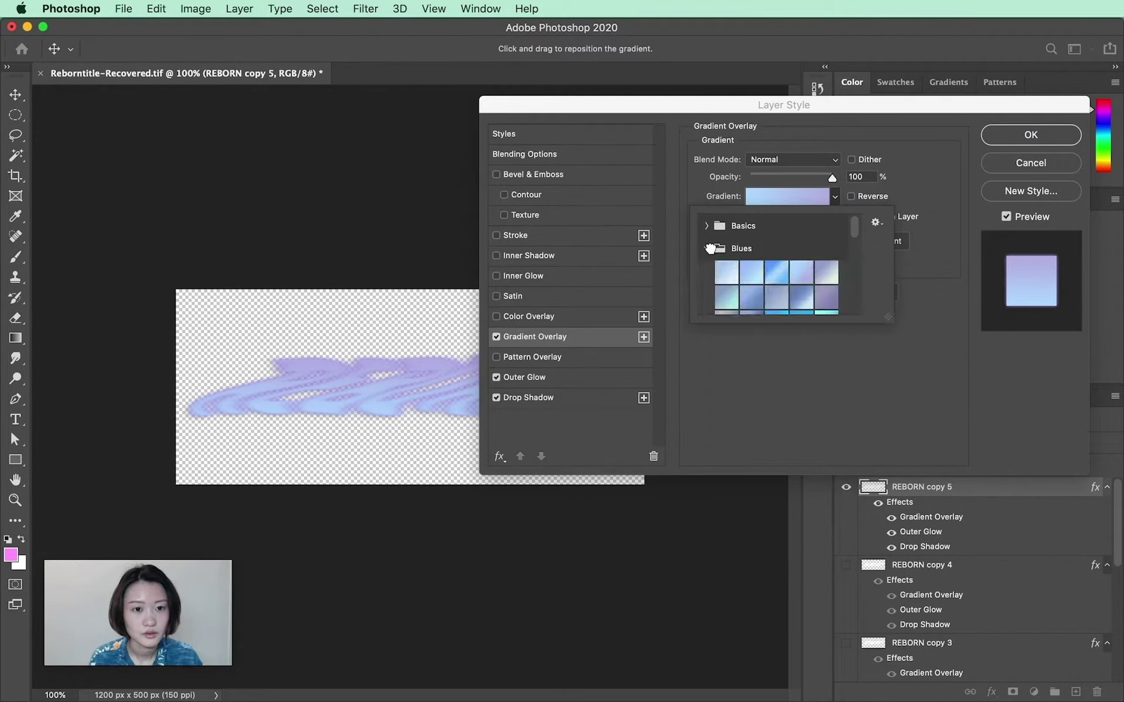
{"action": "left_click", "coordinate": [829, 274]}
{"action": "left_click", "coordinate": [1017, 141]}
{"action": "left_click", "coordinate": [846, 487]}
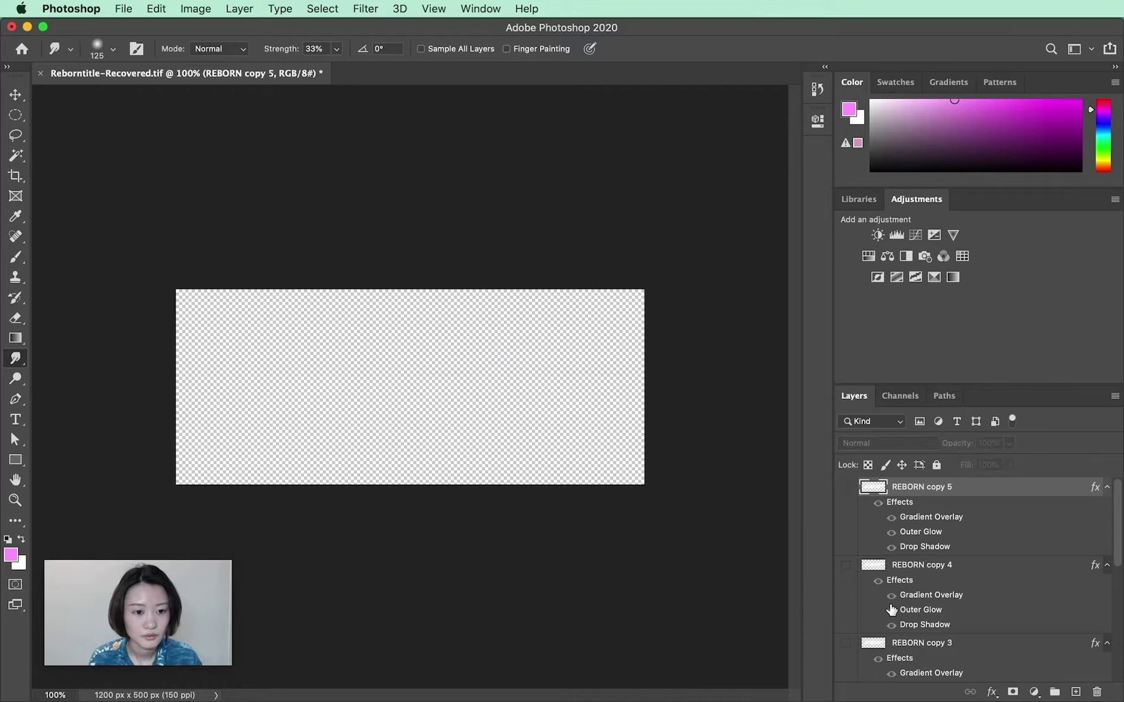
Step: Show REBORN copy 3 and give its gradient overlay the same Blues preset
{"action": "left_click", "coordinate": [846, 643]}
{"action": "scroll", "coordinate": [966, 643], "scroll_direction": "down", "scroll_amount": 4}
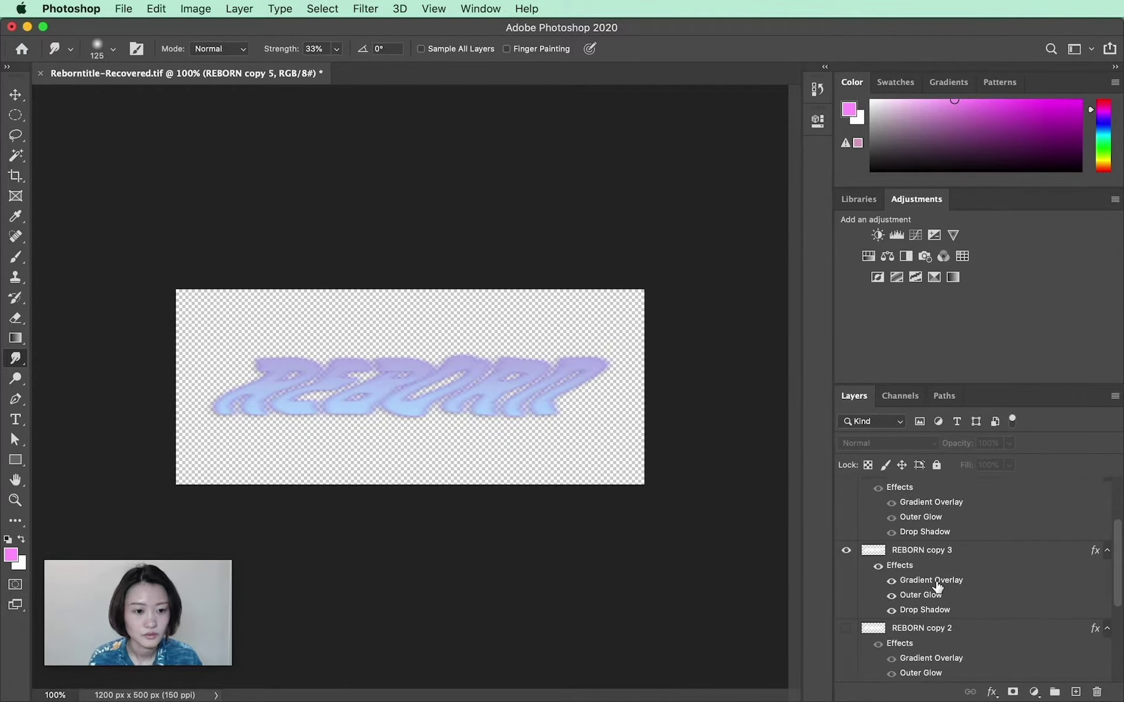
{"action": "double_click", "coordinate": [937, 583]}
{"action": "left_click", "coordinate": [834, 196]}
{"action": "left_click", "coordinate": [825, 271]}
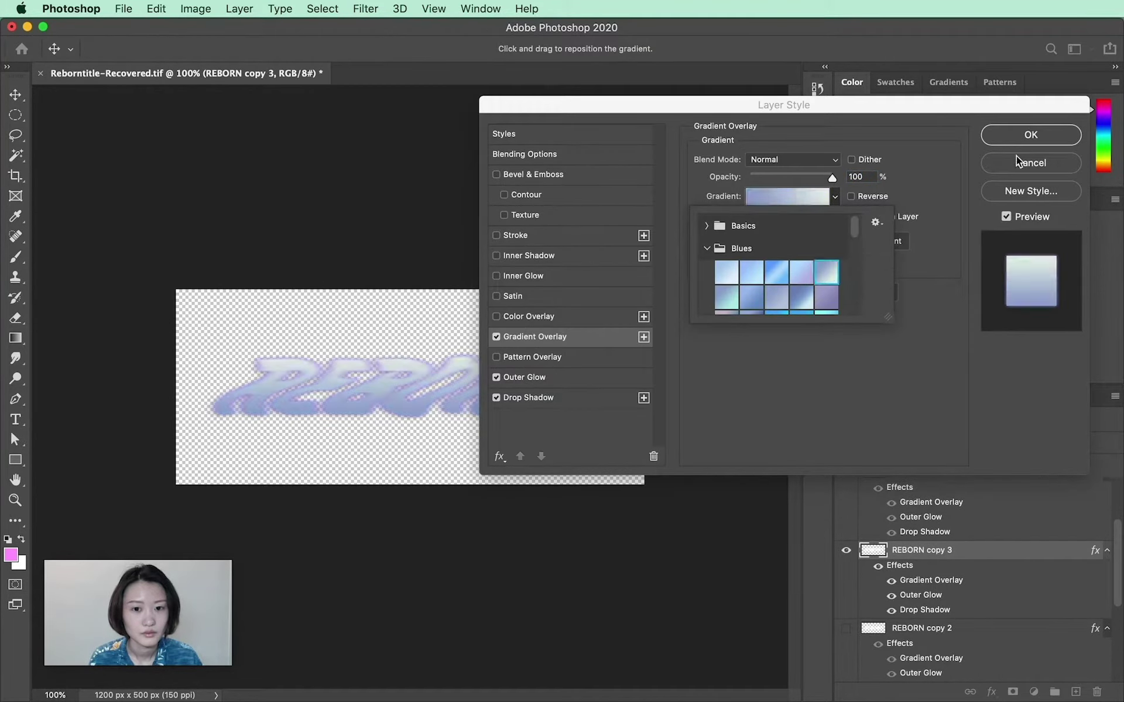
{"action": "left_click", "coordinate": [1018, 141]}
Step: Give REBORN copy the same Blues gradient and leave only the clean text visible
{"action": "scroll", "coordinate": [980, 561], "scroll_direction": "down", "scroll_amount": 5}
{"action": "left_click", "coordinate": [945, 557]}
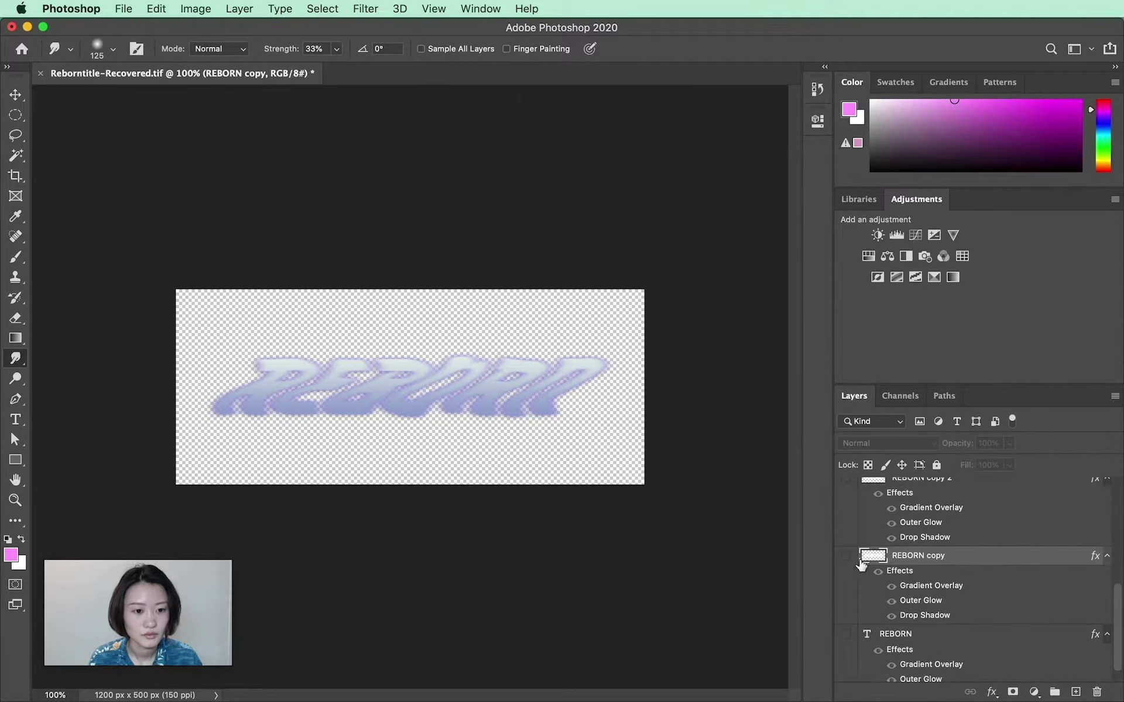
{"action": "left_click", "coordinate": [846, 555]}
{"action": "double_click", "coordinate": [931, 586]}
{"action": "left_click", "coordinate": [835, 196]}
{"action": "left_click", "coordinate": [827, 268]}
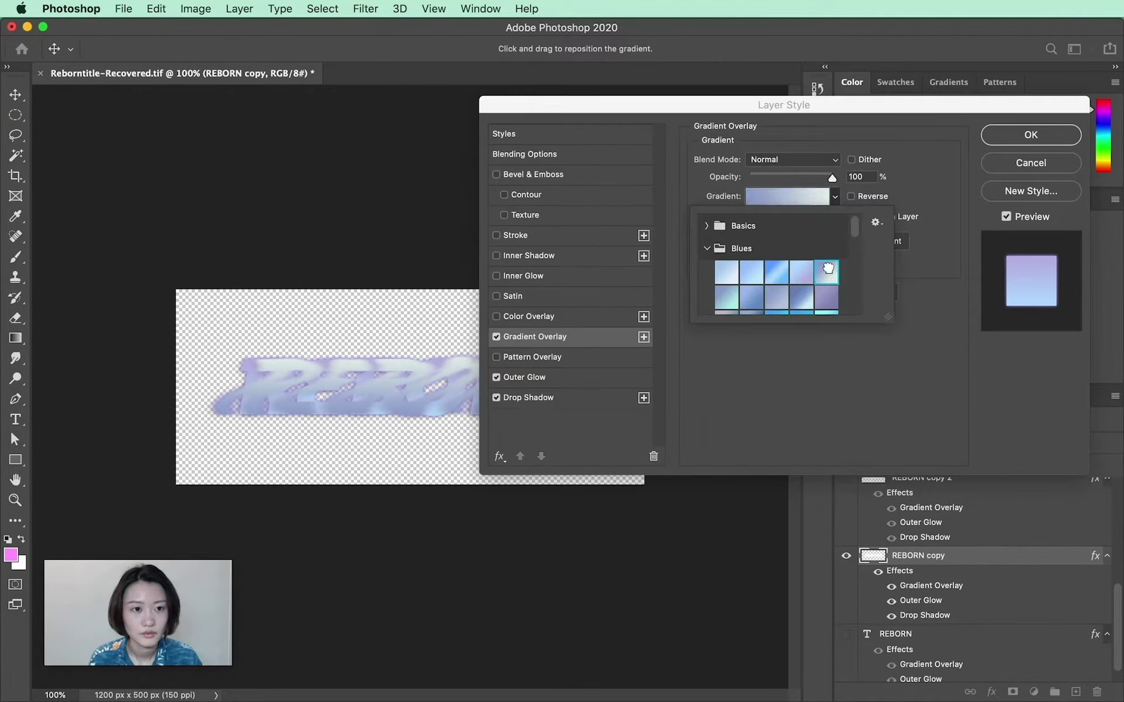
{"action": "left_click", "coordinate": [1031, 135]}
{"action": "scroll", "coordinate": [1013, 554], "scroll_direction": "up", "scroll_amount": 3}
{"action": "left_click", "coordinate": [852, 653]}
{"action": "scroll", "coordinate": [978, 577], "scroll_direction": "down", "scroll_amount": 3}
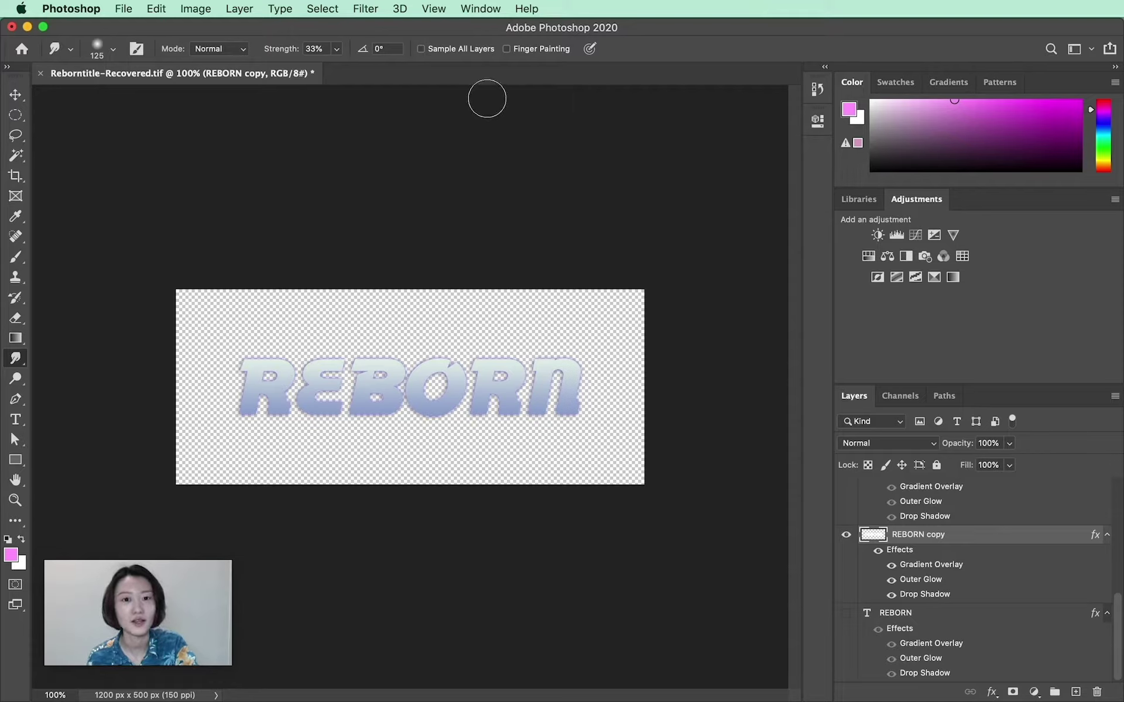
Step: Show the Timeline panel and create a frame animation from the clean blue REBORN title
{"action": "left_click", "coordinate": [479, 9]}
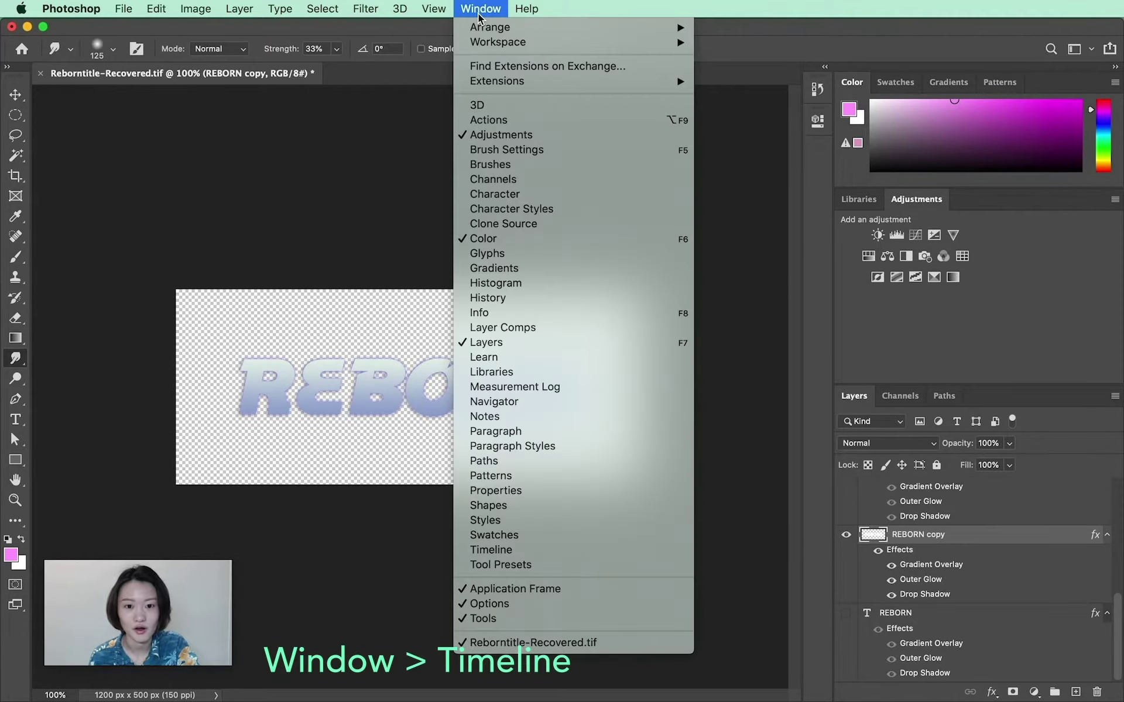
{"action": "left_click", "coordinate": [516, 550]}
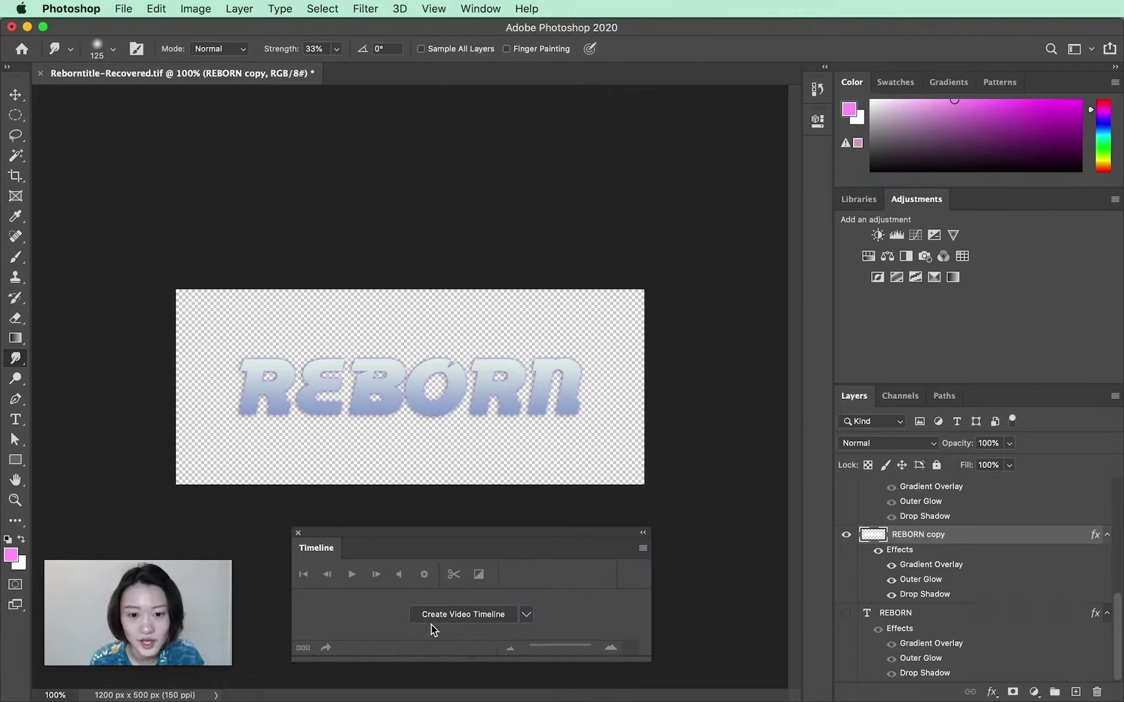
{"action": "left_click", "coordinate": [527, 615]}
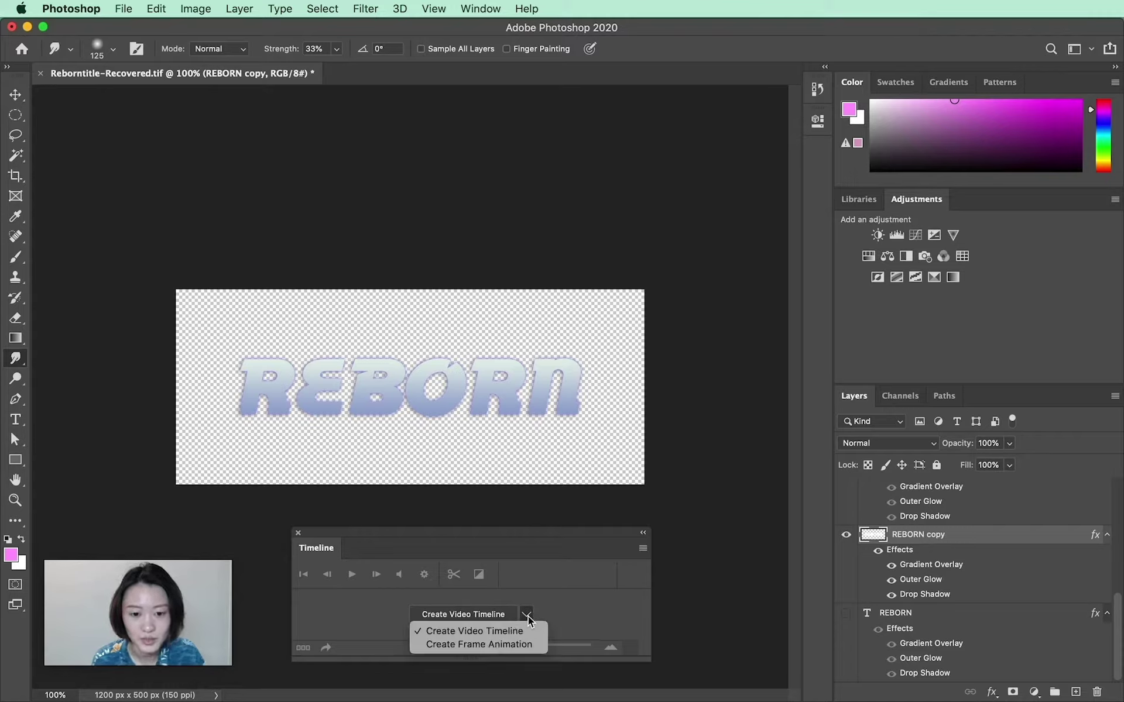
{"action": "left_click", "coordinate": [451, 646]}
{"action": "left_click", "coordinate": [472, 619]}
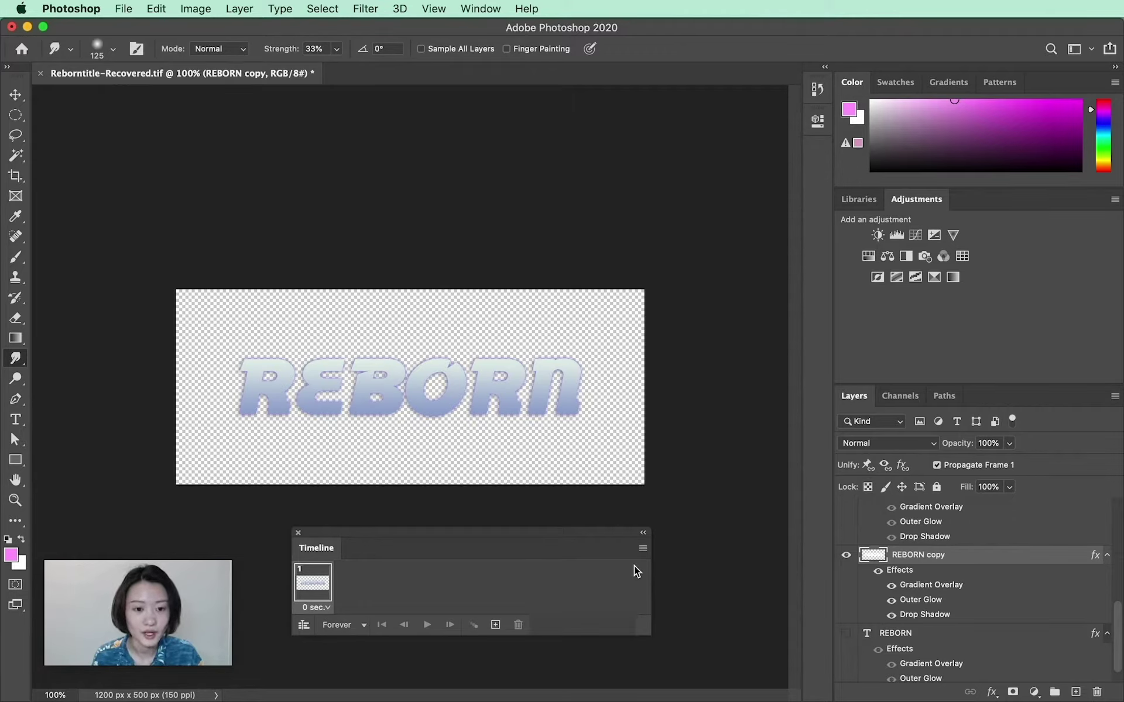
{"action": "left_click", "coordinate": [644, 551]}
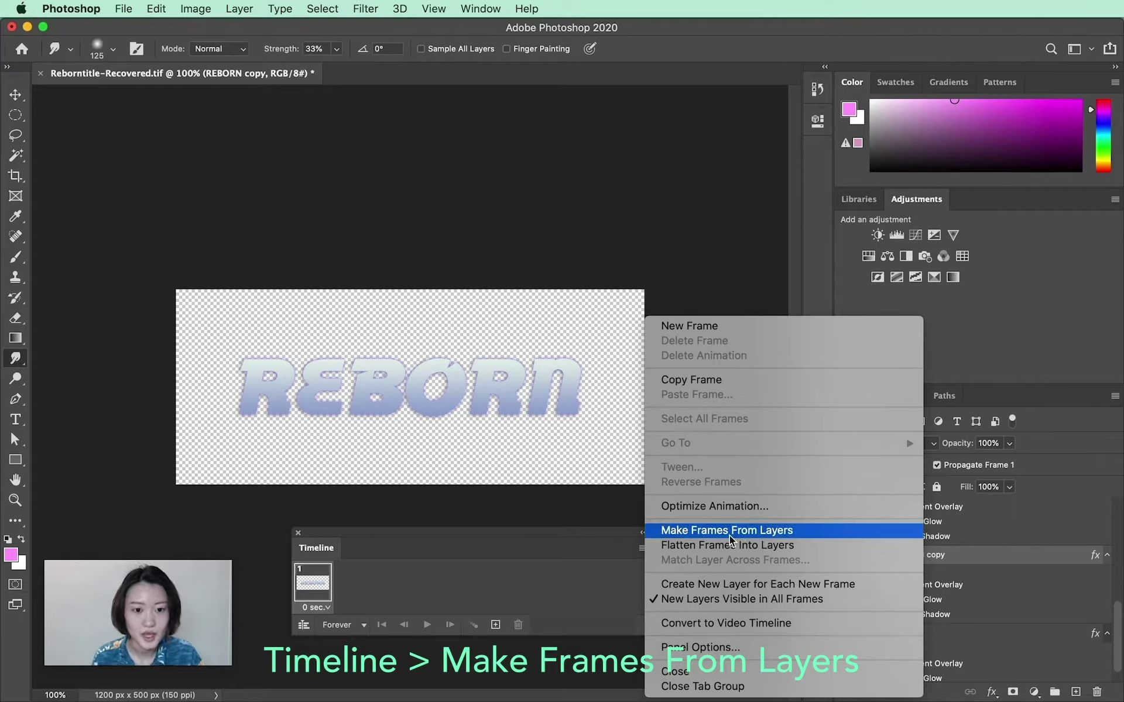
Step: Make frames from layers and step through frames 2 to 6 to preview them
{"action": "left_click", "coordinate": [752, 531]}
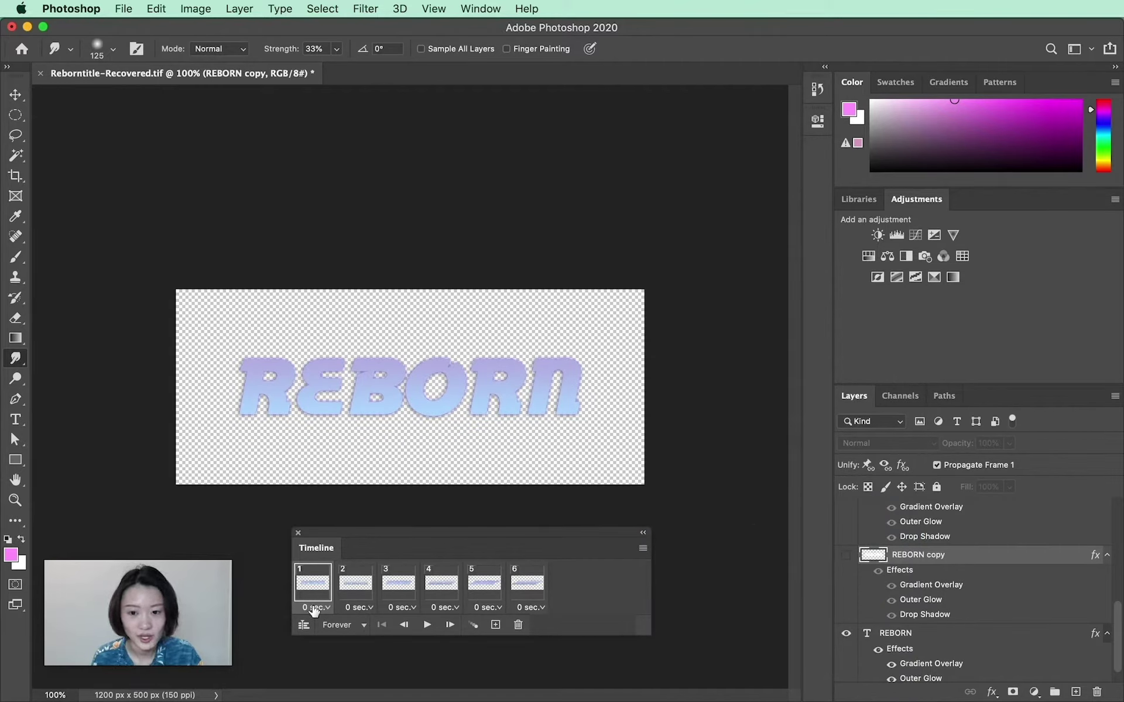
{"action": "left_click", "coordinate": [357, 585]}
{"action": "left_click", "coordinate": [412, 589]}
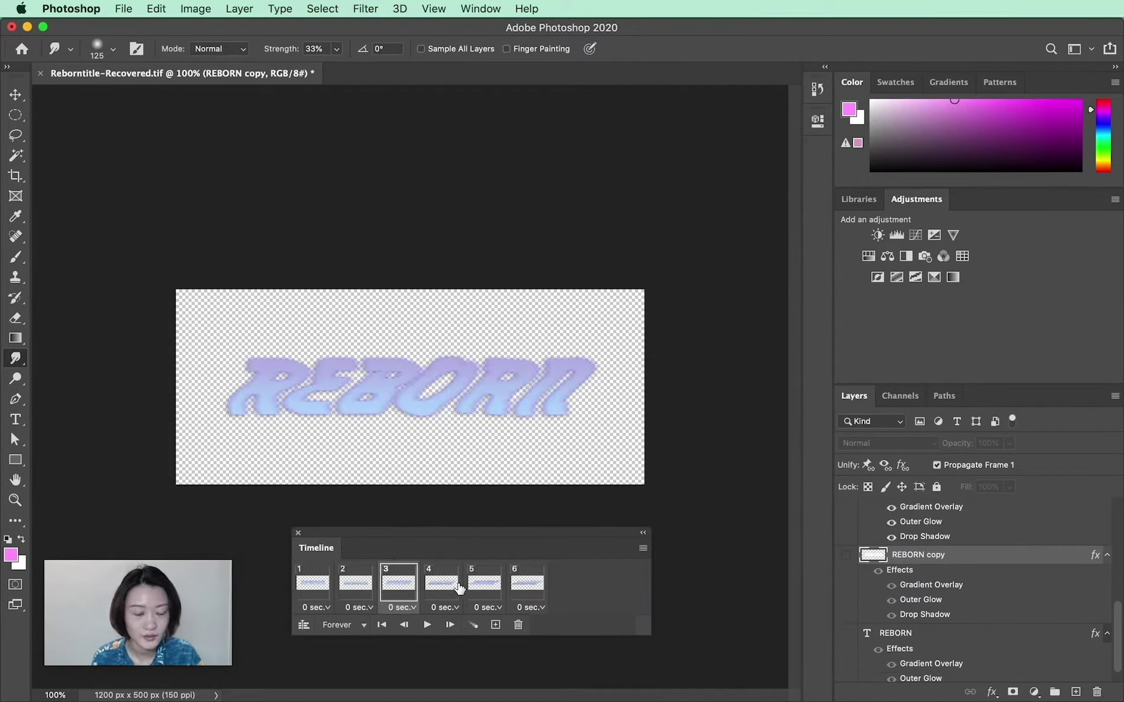
{"action": "left_click_drag", "start_coordinate": [1034, 384], "coordinate": [1029, 240]}
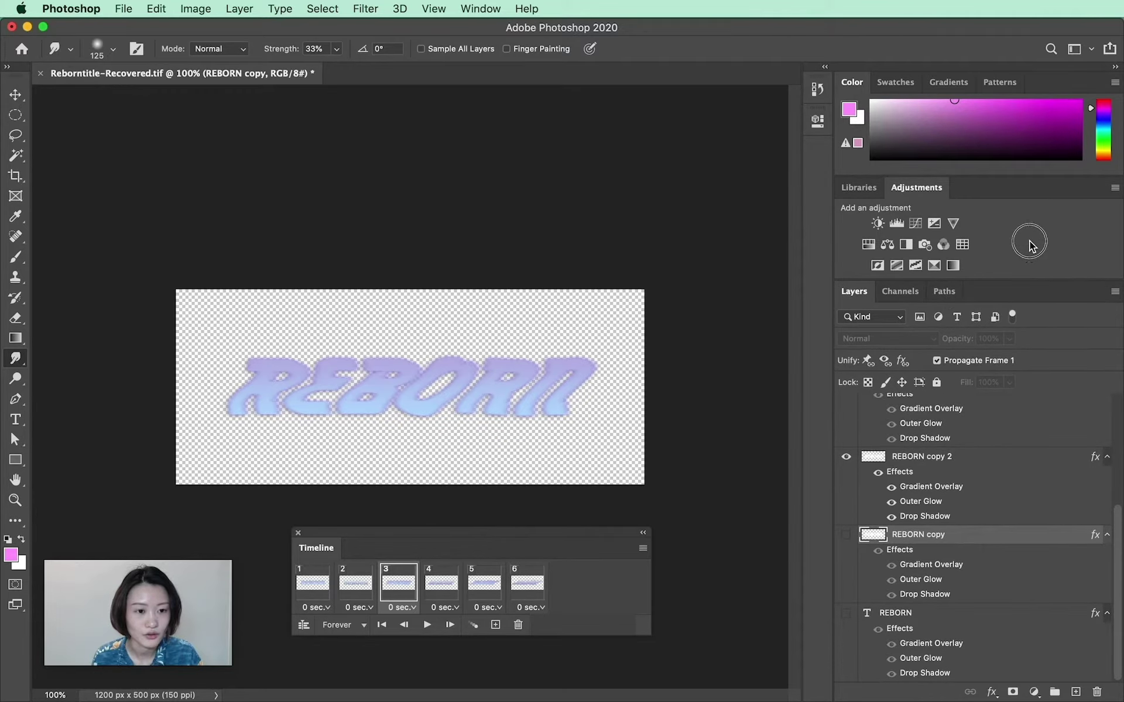
{"action": "left_click", "coordinate": [436, 585]}
{"action": "scroll", "coordinate": [985, 586], "scroll_direction": "up", "scroll_amount": 3}
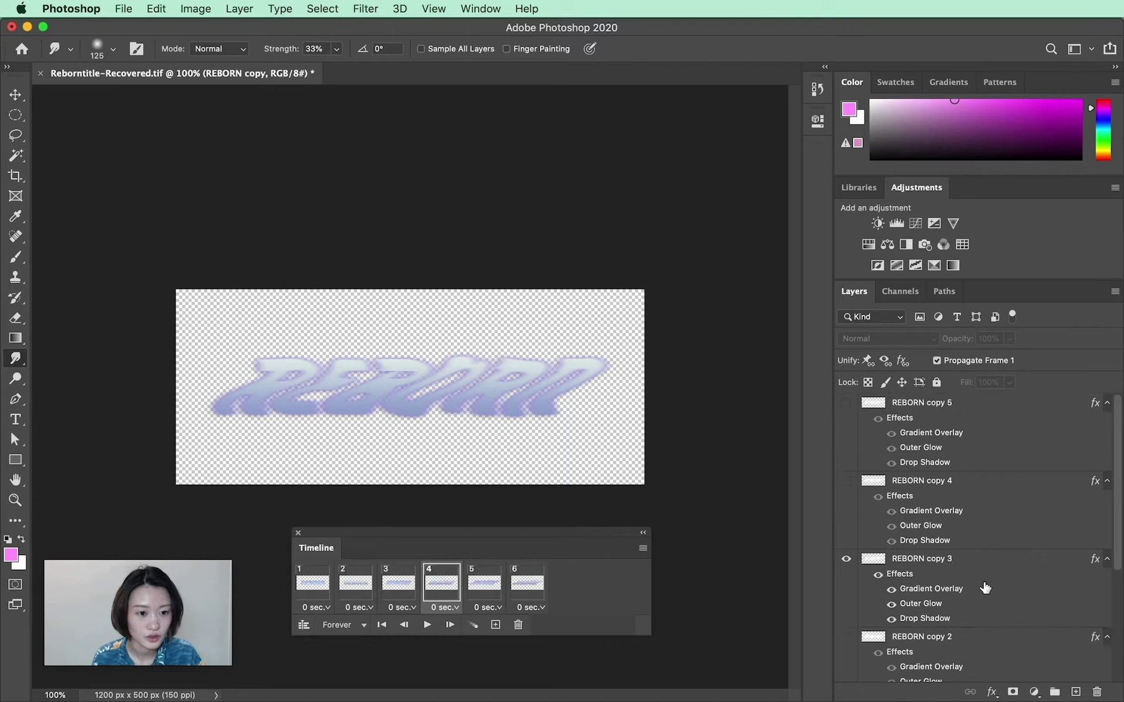
{"action": "left_click", "coordinate": [473, 587]}
{"action": "left_click", "coordinate": [528, 585]}
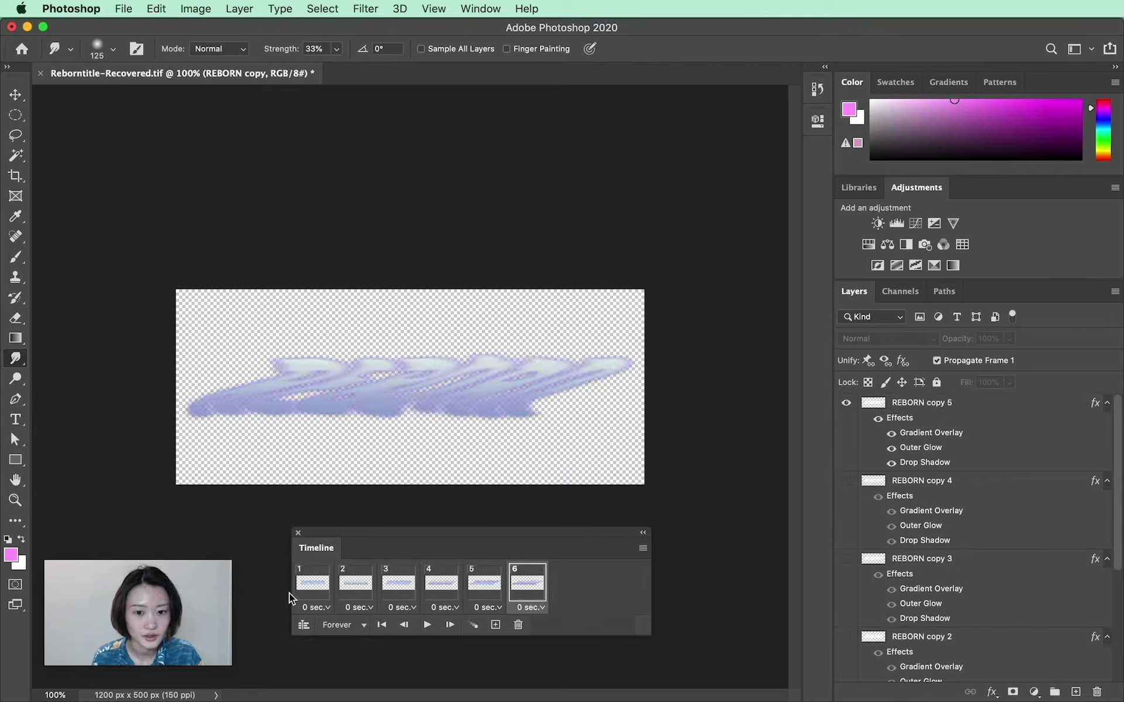
{"action": "left_click", "coordinate": [364, 592]}
{"action": "scroll", "coordinate": [998, 546], "scroll_direction": "down", "scroll_amount": 5}
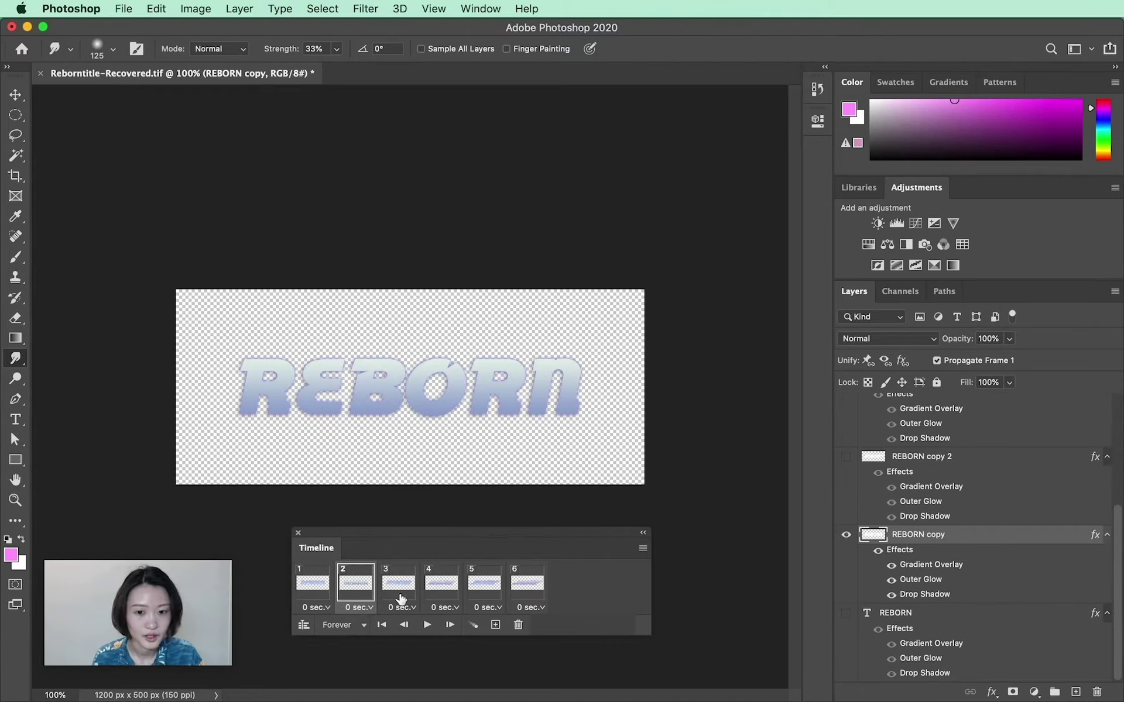
Step: Drag frame 1 to the trash, then play and stop the five-frame animation
{"action": "left_click", "coordinate": [315, 598]}
{"action": "left_click_drag", "start_coordinate": [315, 598], "coordinate": [521, 626]}
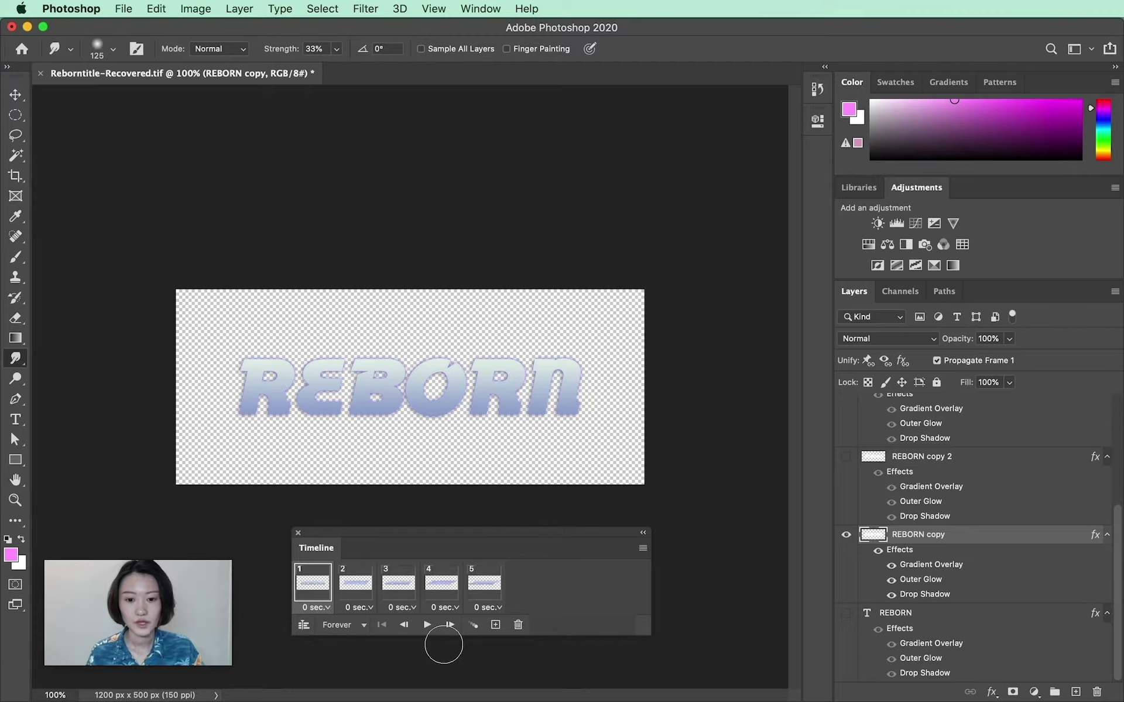
{"action": "left_click", "coordinate": [426, 626]}
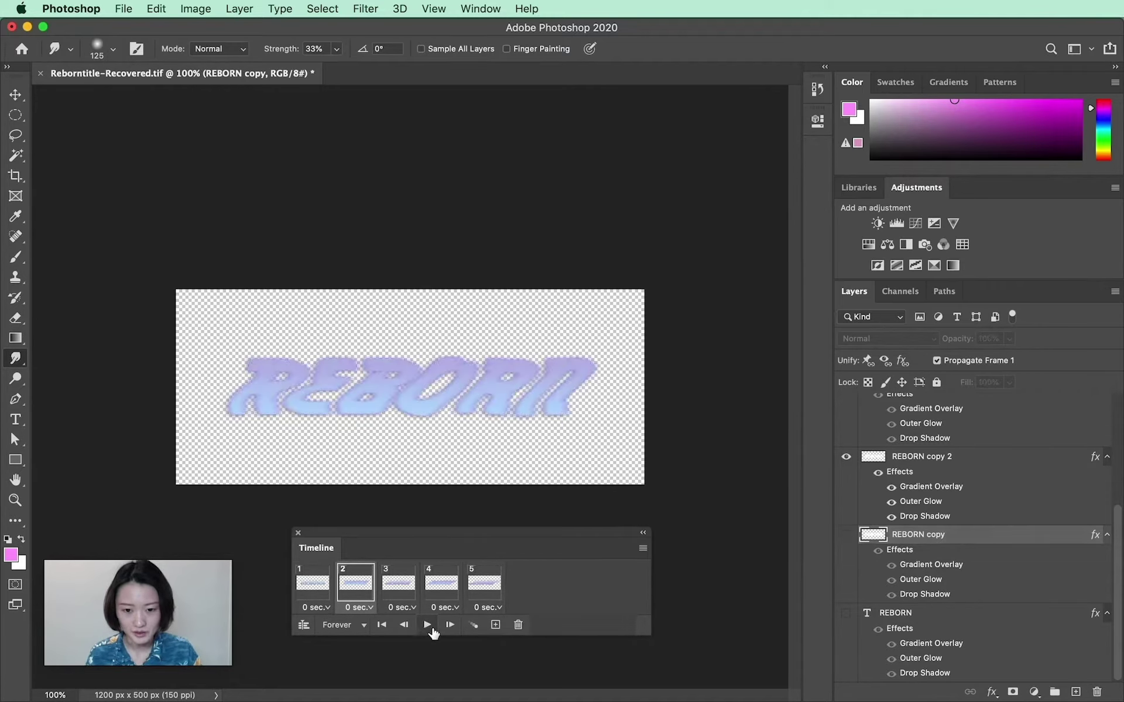
{"action": "left_click", "coordinate": [426, 625]}
Step: Set all five frames' delay to 0.1 seconds and play, then stop, the loop
{"action": "left_click", "coordinate": [304, 582]}
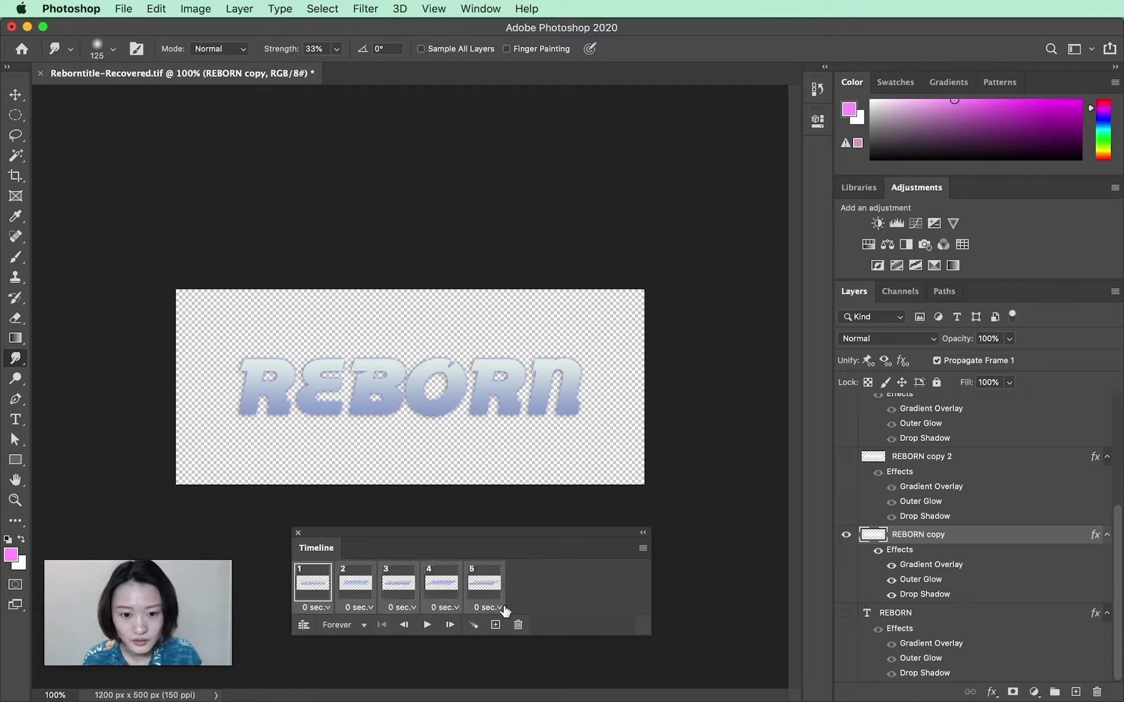
{"action": "left_click", "coordinate": [321, 608]}
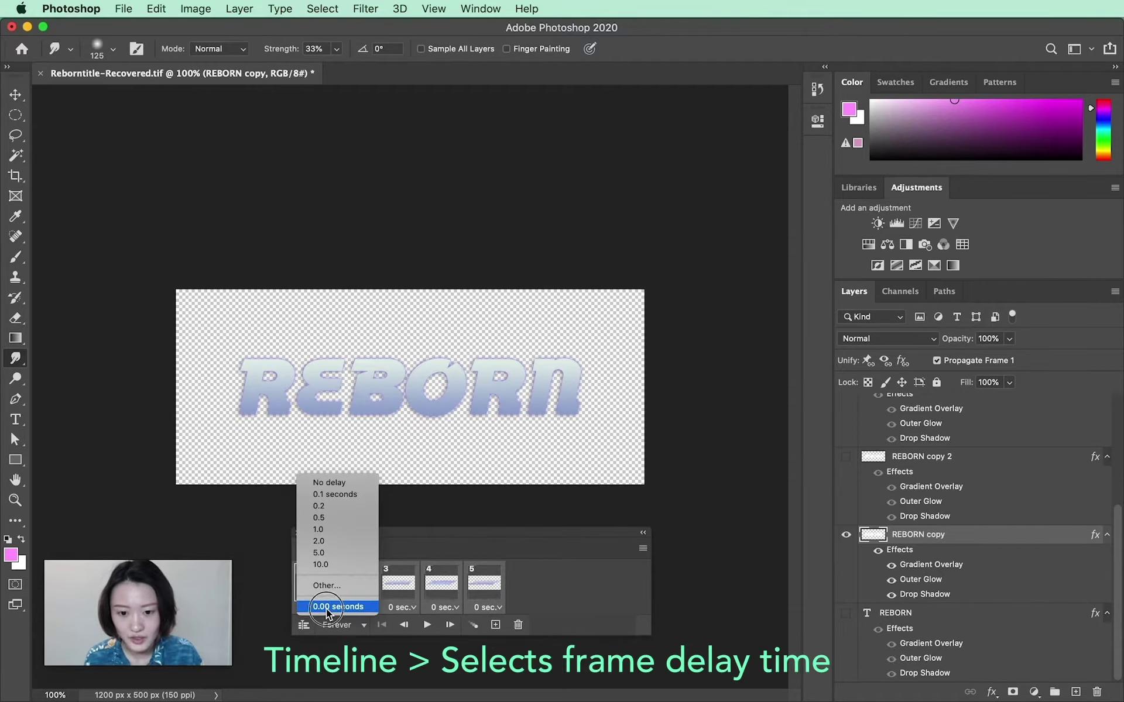
{"action": "left_click", "coordinate": [336, 495]}
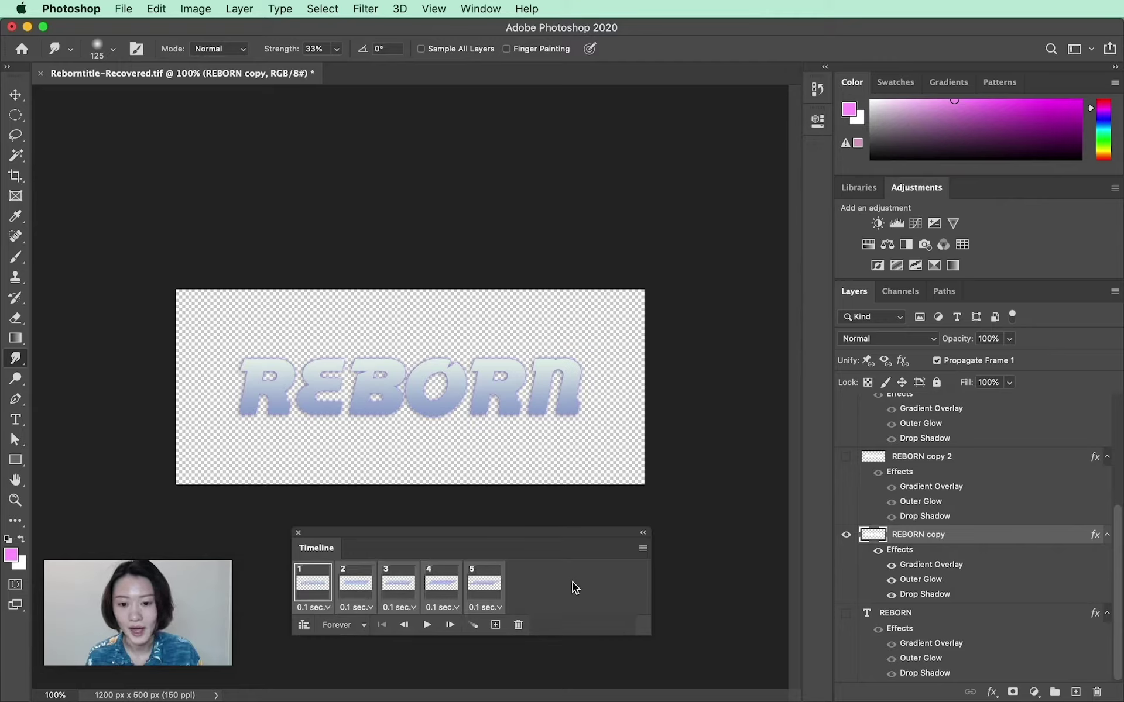
{"action": "left_click", "coordinate": [425, 625]}
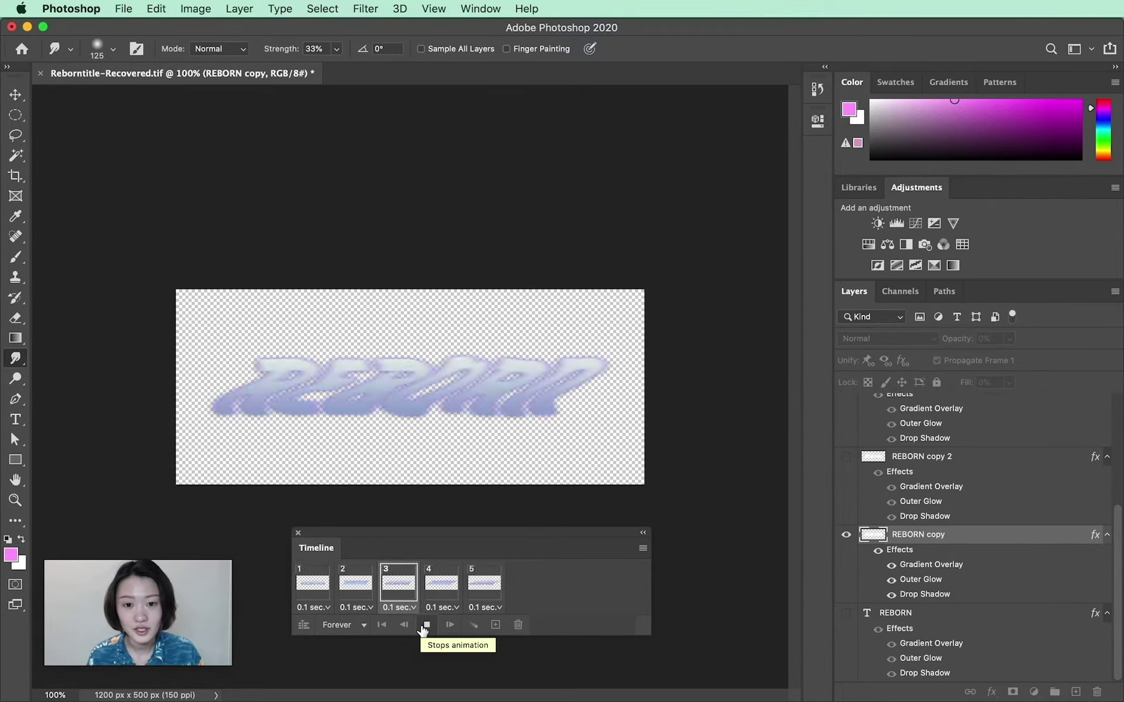
{"action": "left_click", "coordinate": [426, 625]}
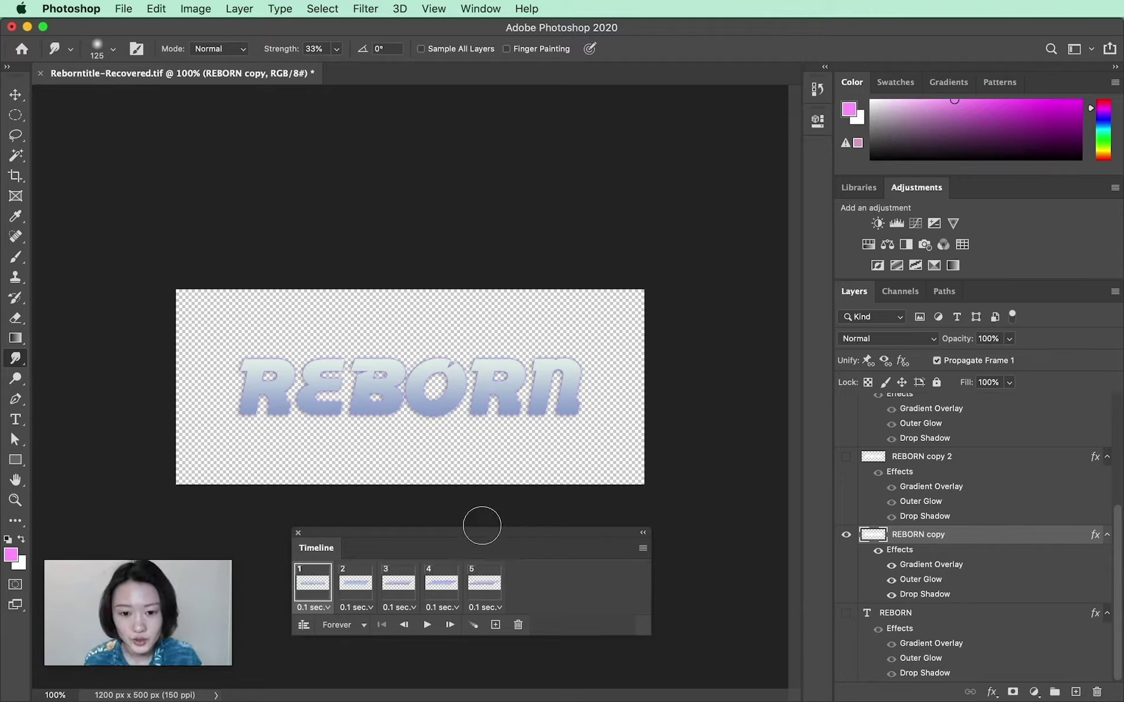
Step: Select frames 2–4 and Alt-drag copies of them to follow frame 5
{"action": "left_click", "coordinate": [361, 590]}
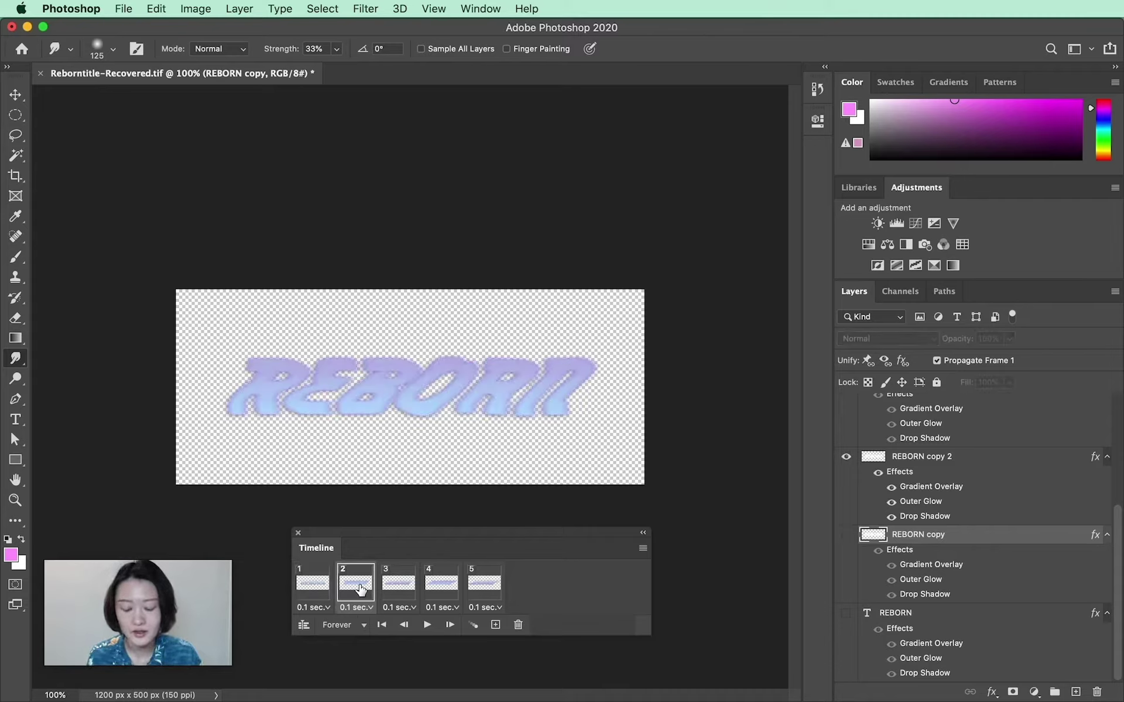
{"action": "left_click", "coordinate": [440, 587], "text": "shift"}
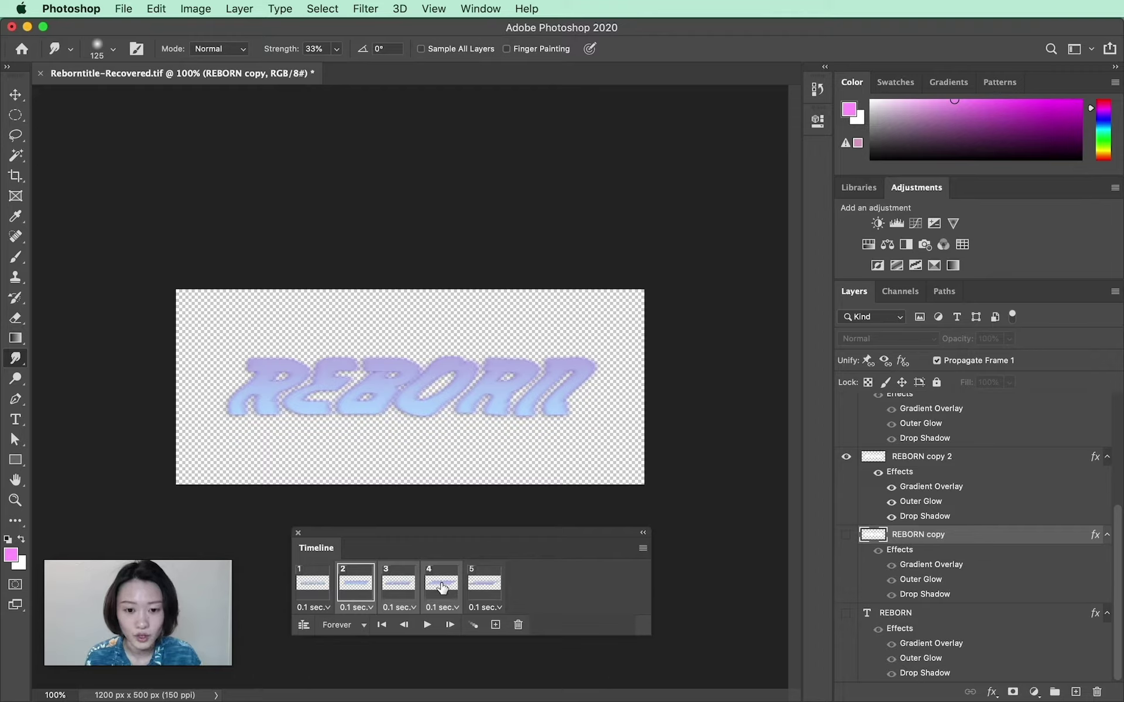
{"action": "left_click", "coordinate": [433, 590]}
{"action": "left_click_drag", "start_coordinate": [434, 589], "coordinate": [495, 627]}
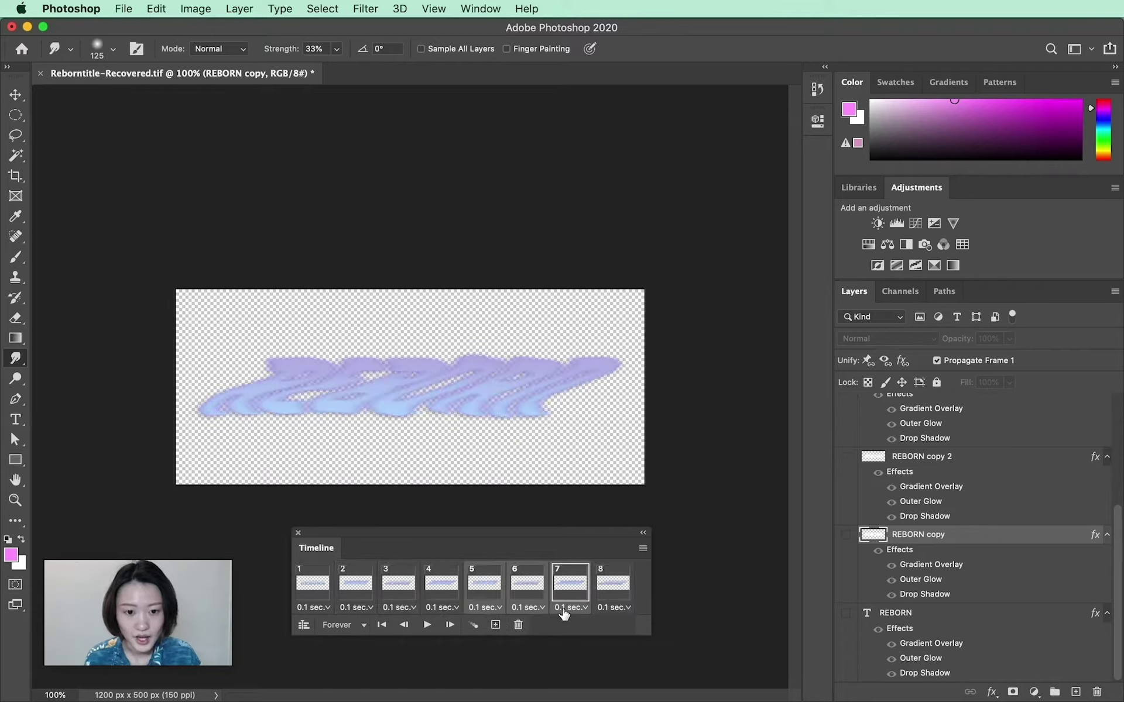
{"action": "left_click_drag", "start_coordinate": [513, 591], "coordinate": [628, 589]}
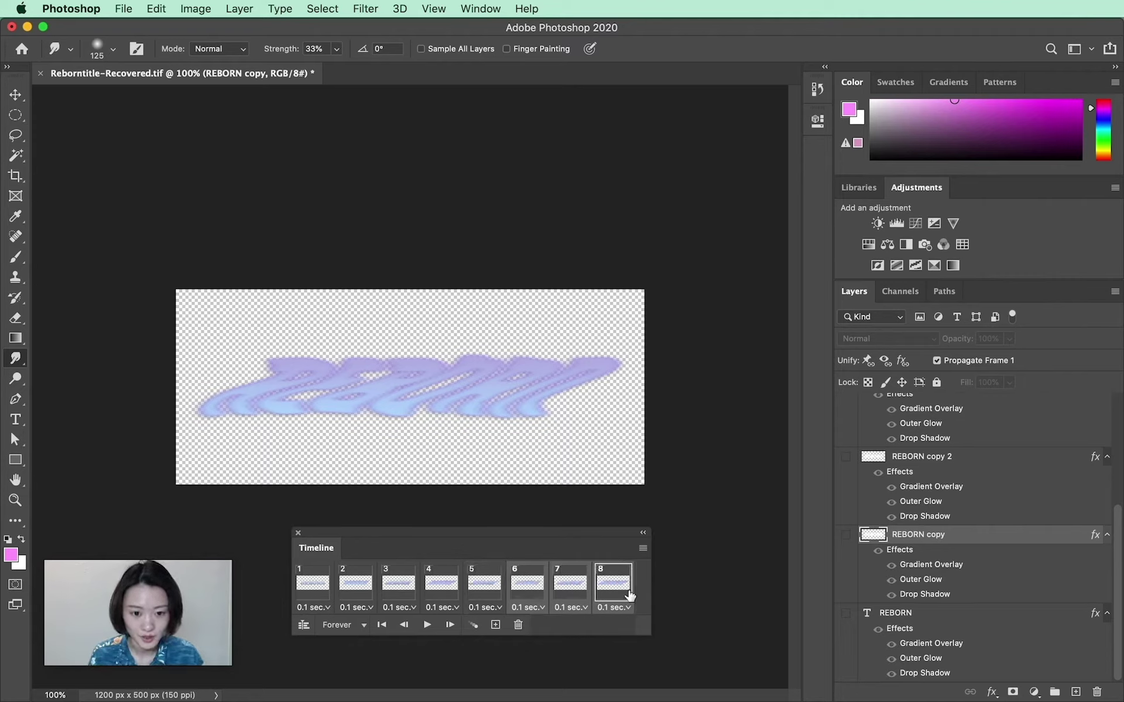
Step: Reverse the three copied frames and play the eight-frame loop
{"action": "left_click", "coordinate": [643, 550]}
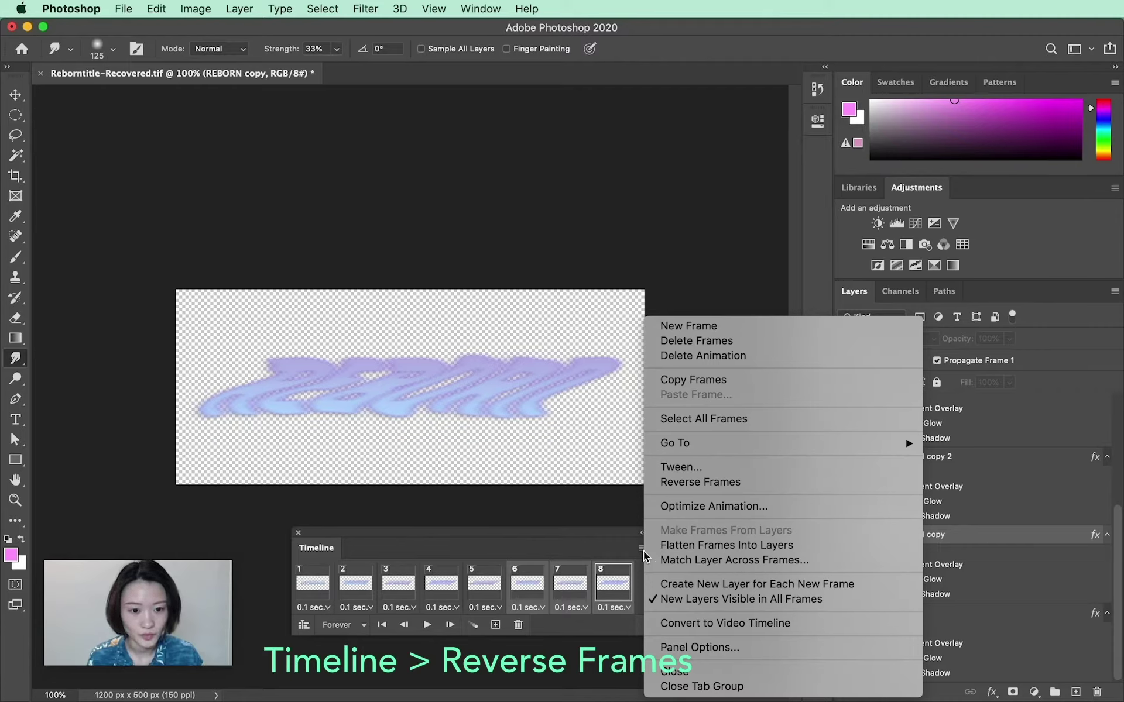
{"action": "left_click", "coordinate": [691, 482]}
{"action": "left_click", "coordinate": [427, 625]}
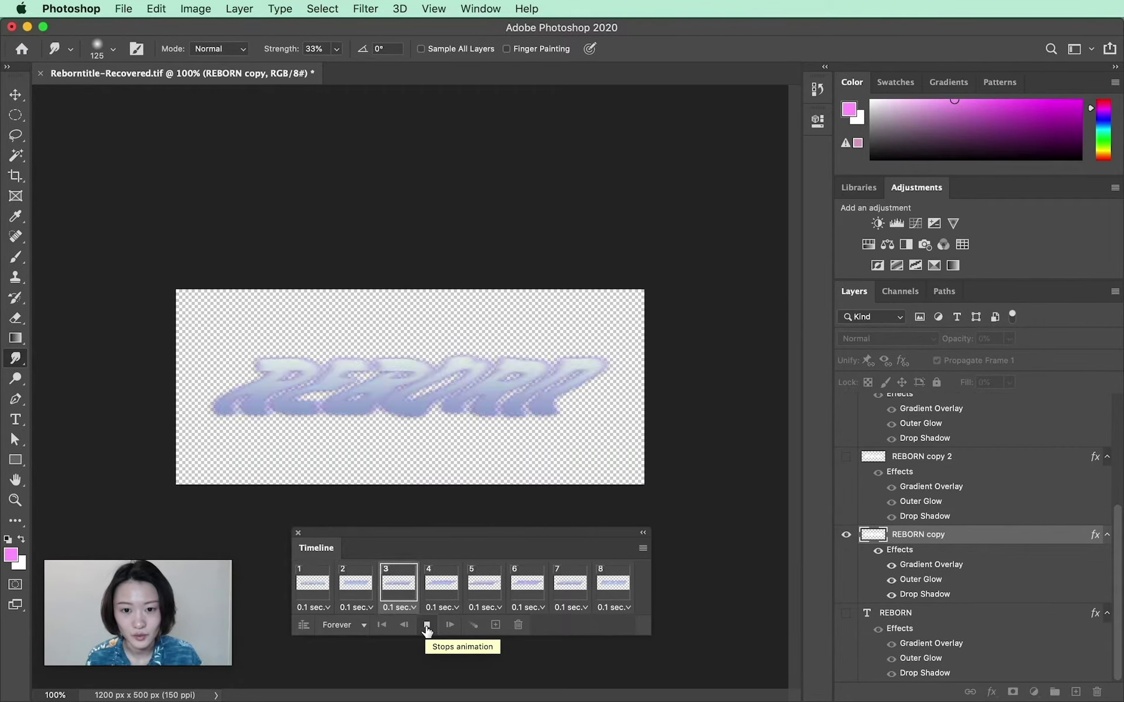
Step: Give frame 1 a 0.5-second delay and check the playback timing
{"action": "left_click", "coordinate": [427, 626]}
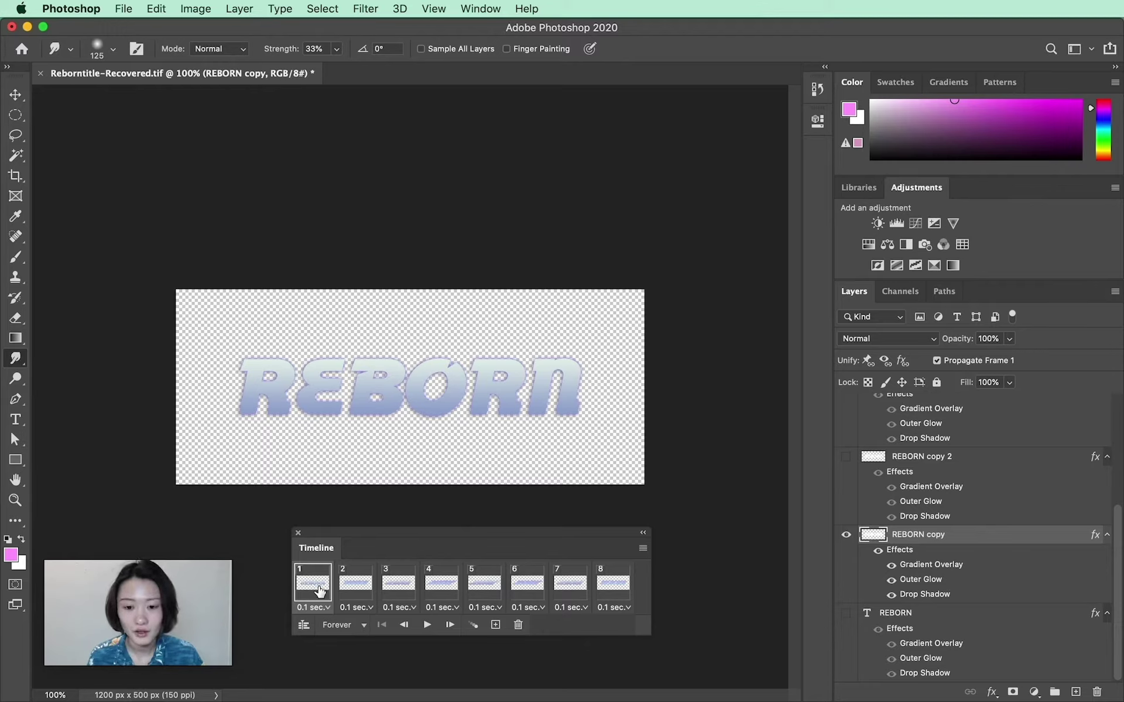
{"action": "left_click", "coordinate": [329, 609]}
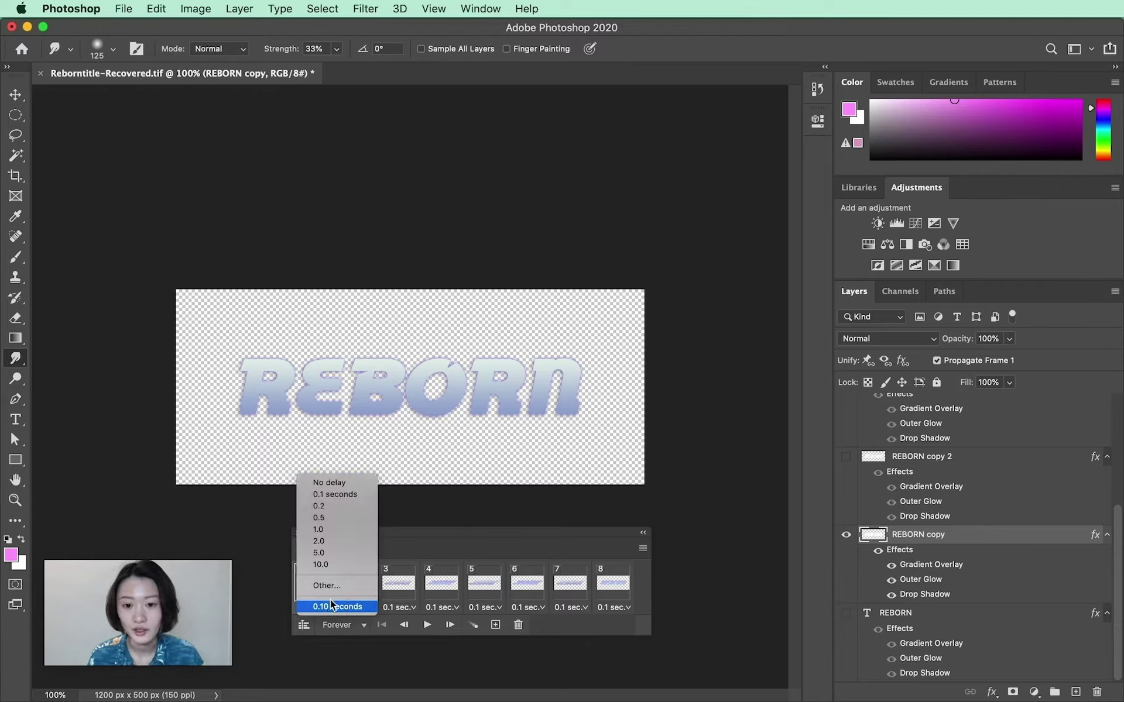
{"action": "left_click", "coordinate": [320, 520]}
{"action": "left_click", "coordinate": [428, 626]}
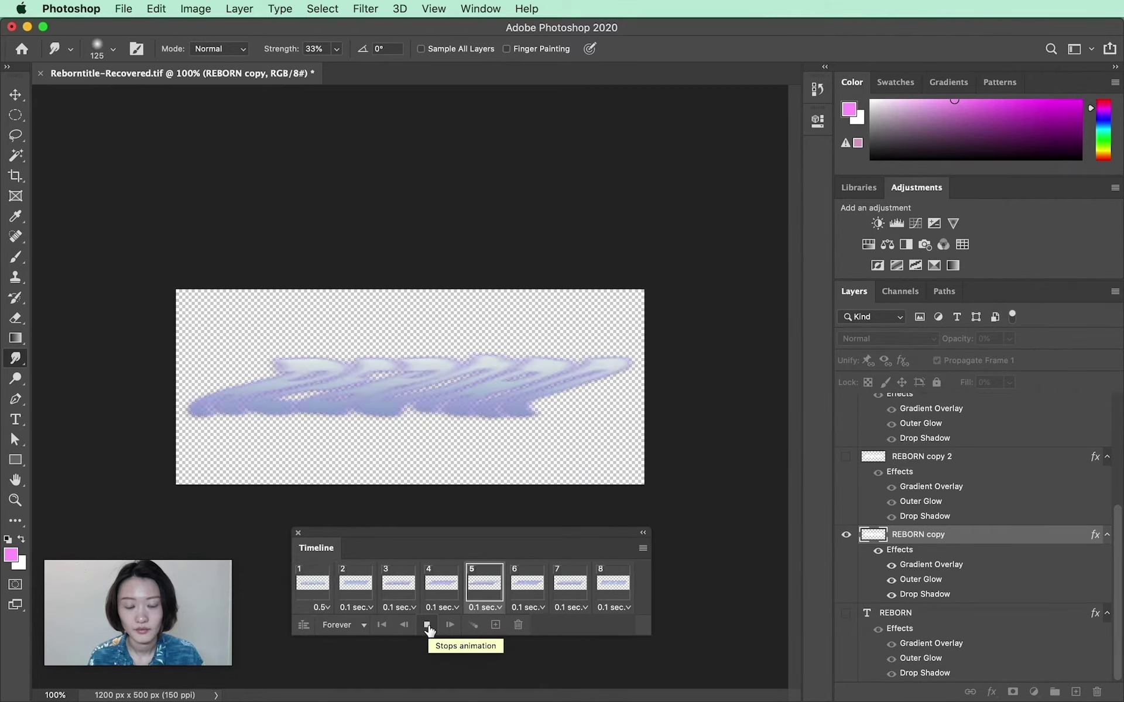
{"action": "left_click", "coordinate": [428, 626]}
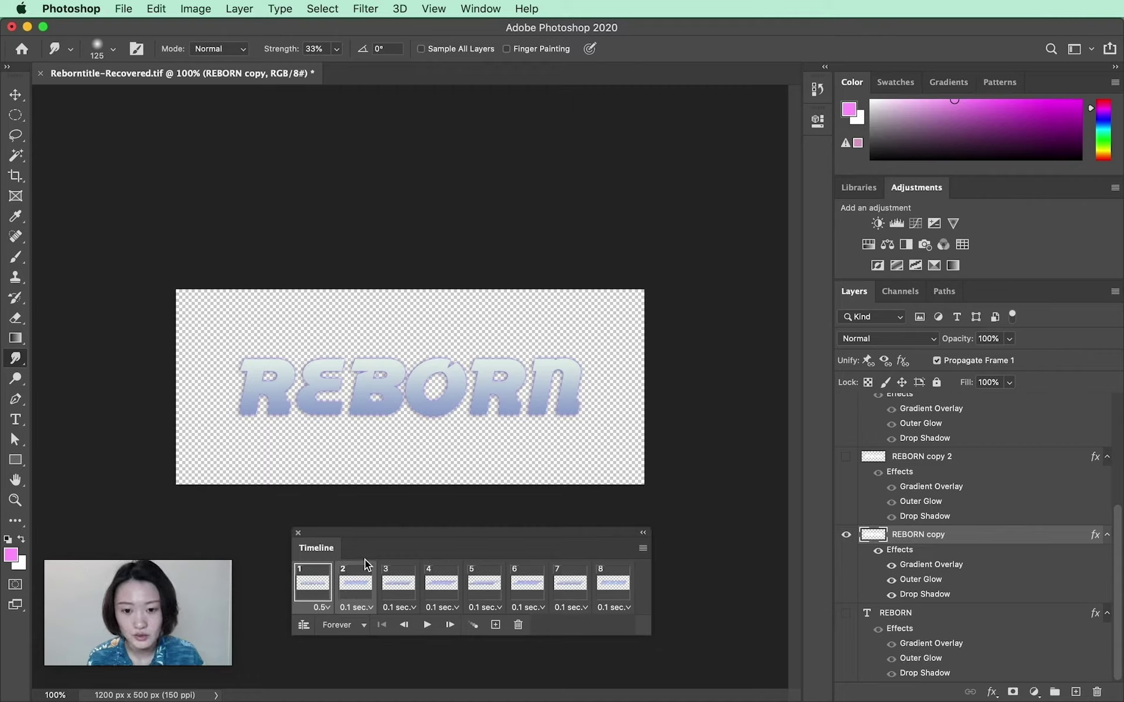
{"action": "left_click", "coordinate": [474, 625]}
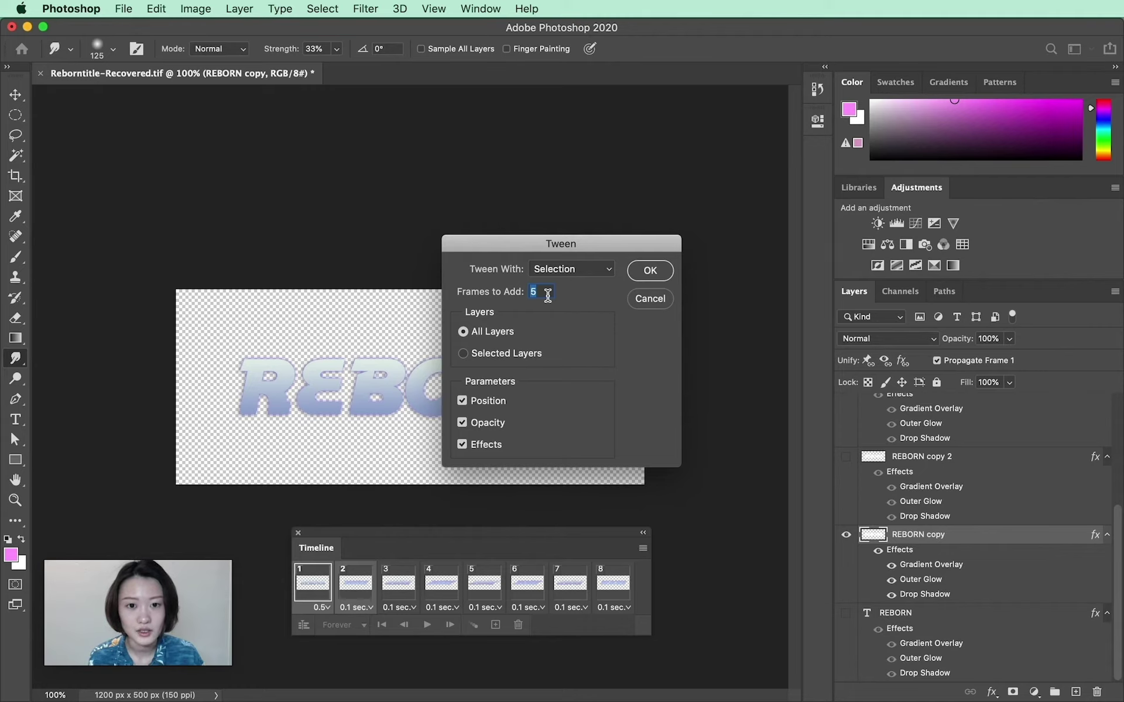
Step: Tween 1 in-between frame after frame 1 and compare it with frame 3
{"action": "type", "text": "1"}
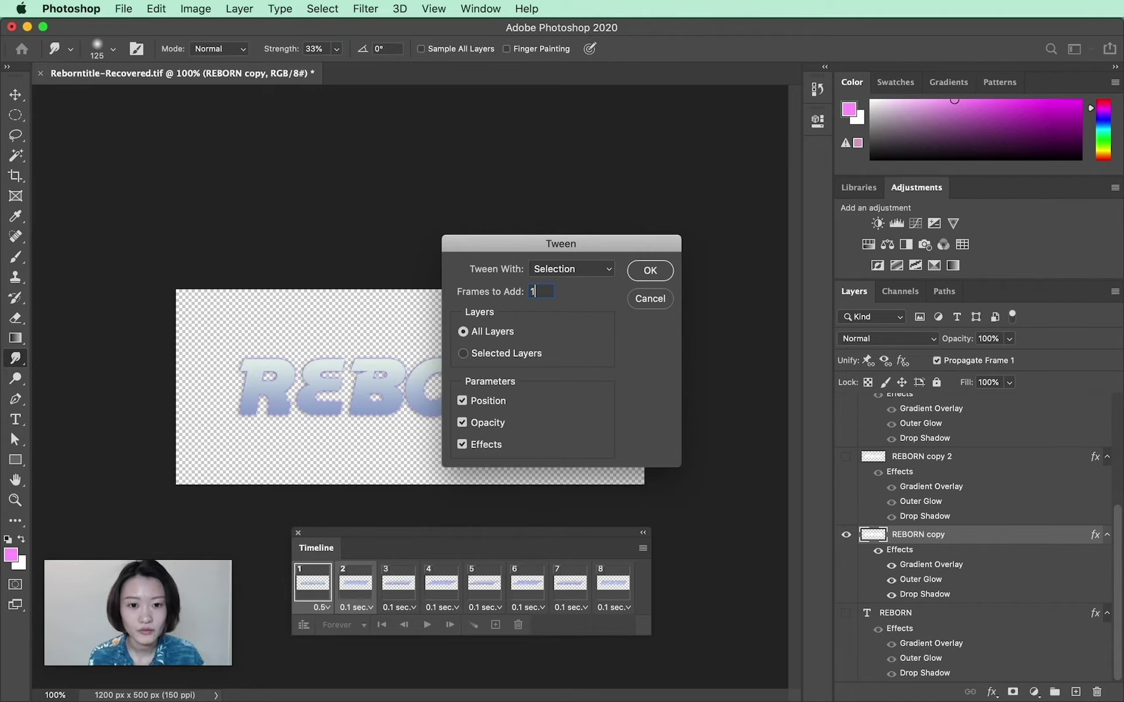
{"action": "left_click", "coordinate": [651, 272]}
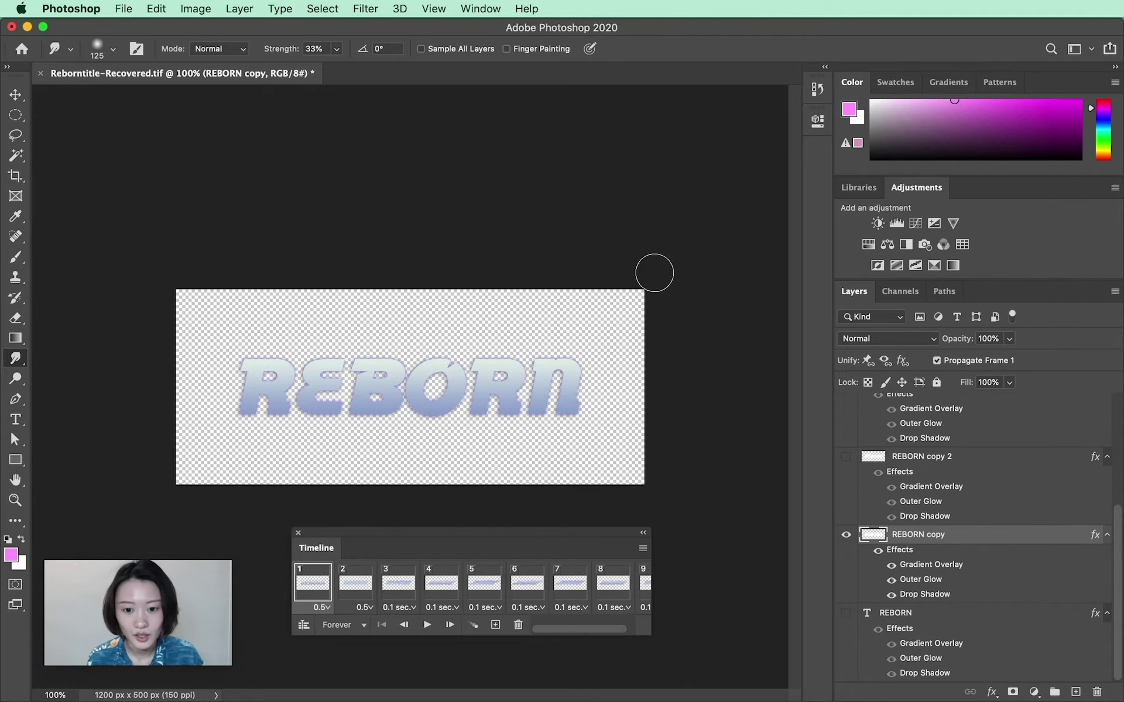
{"action": "left_click", "coordinate": [355, 584]}
{"action": "left_click", "coordinate": [401, 585]}
{"action": "left_click", "coordinate": [369, 586]}
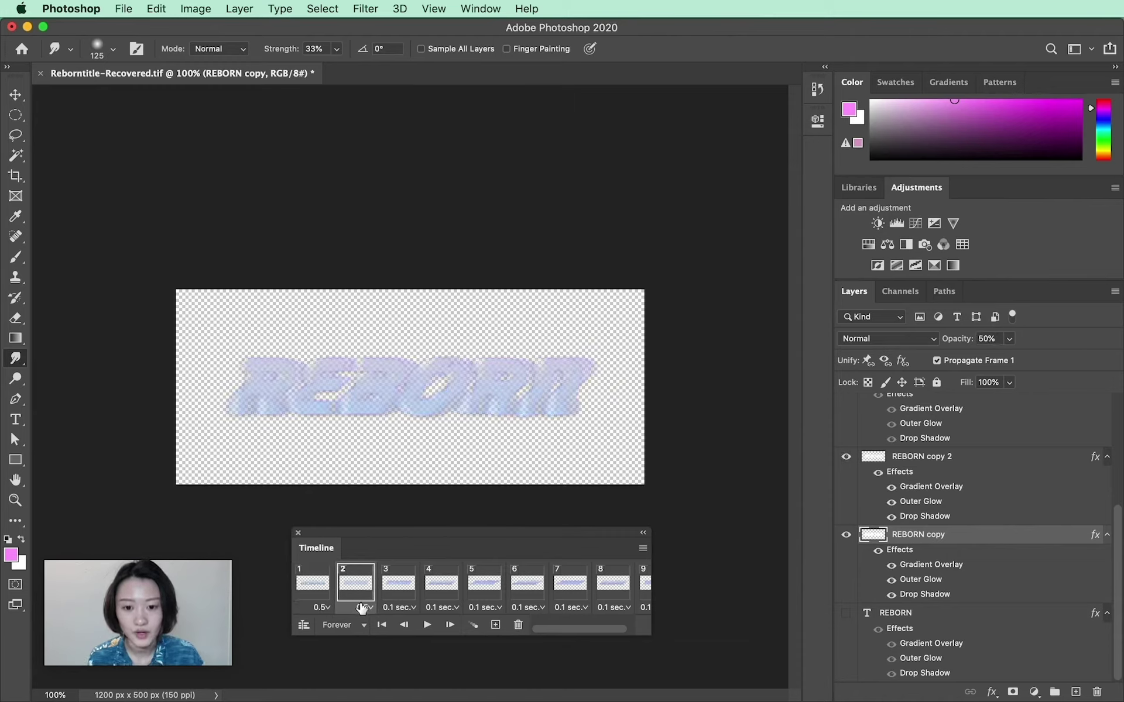
Step: Set the in-between frame 2's delay to 0.1 seconds and play from the start
{"action": "left_click", "coordinate": [364, 607]}
{"action": "left_click", "coordinate": [371, 498]}
{"action": "left_click", "coordinate": [316, 588]}
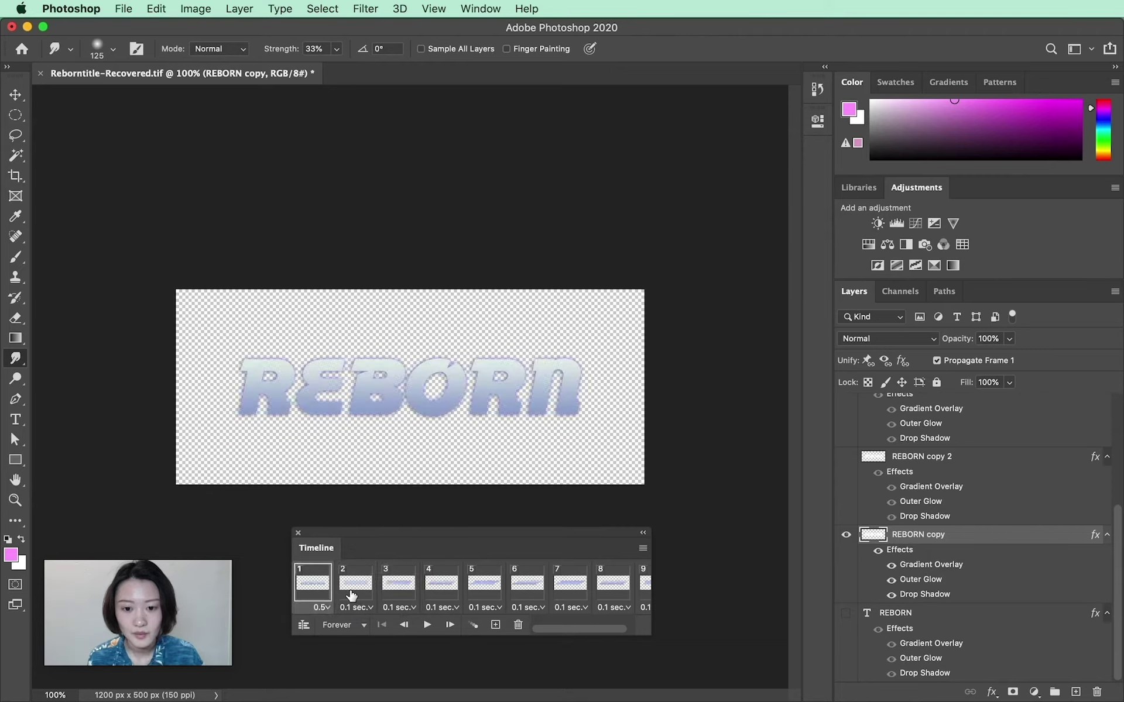
{"action": "left_click", "coordinate": [427, 625]}
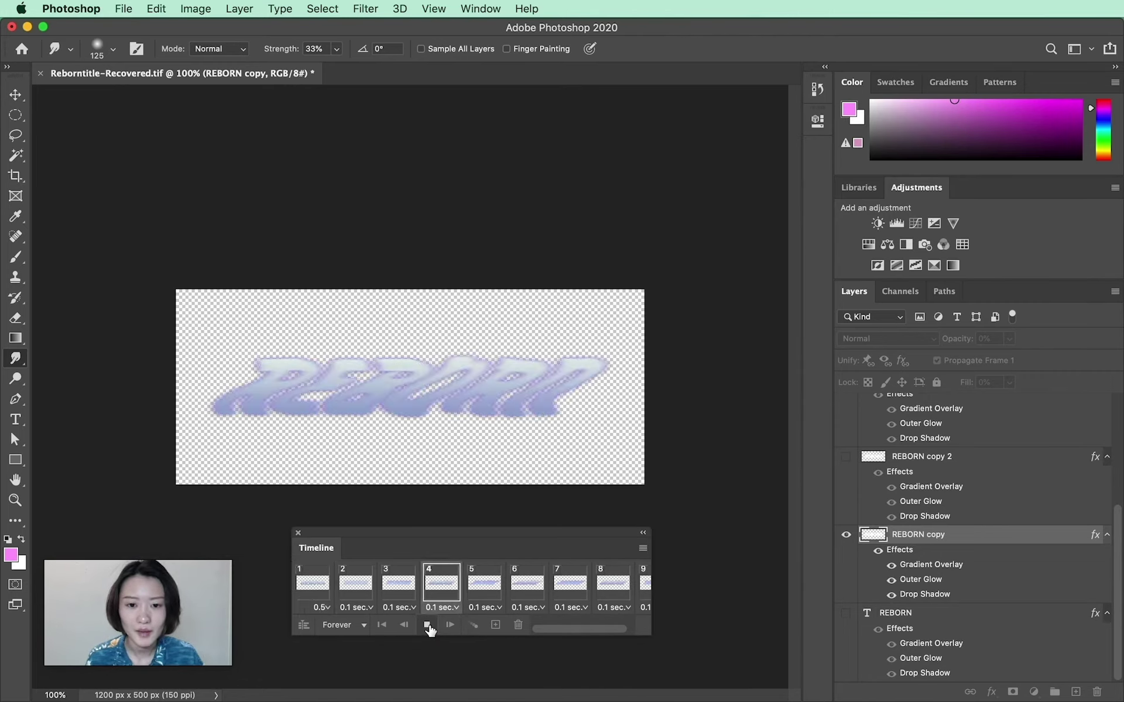
{"action": "left_click", "coordinate": [428, 625]}
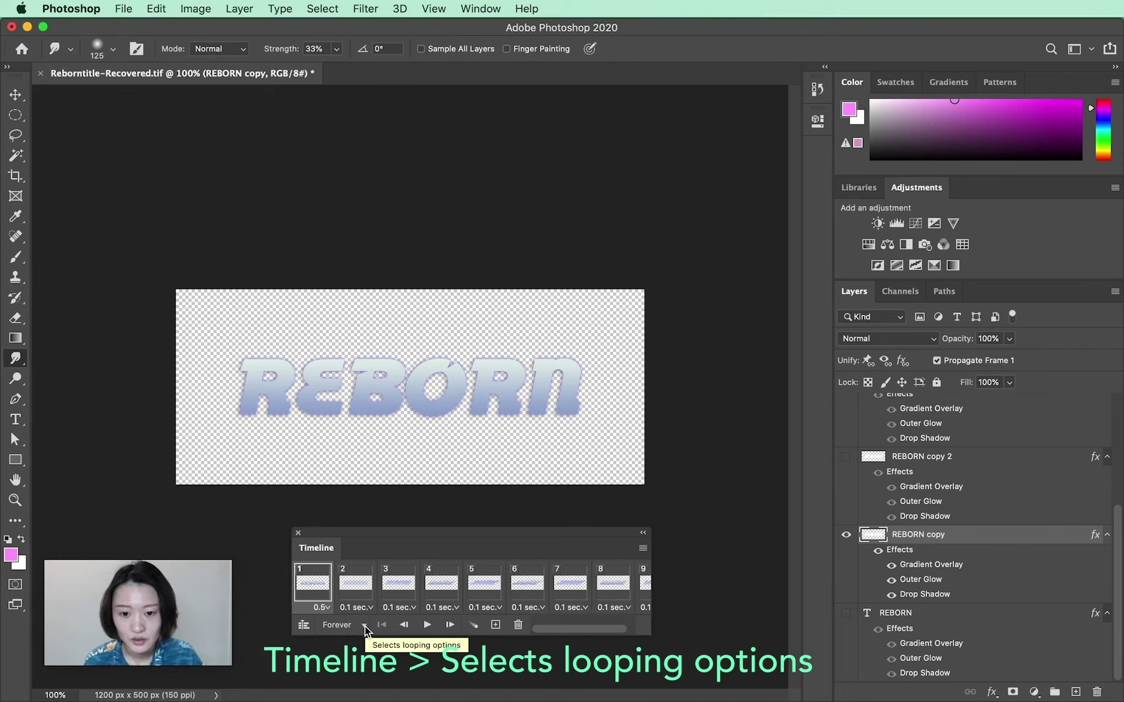
{"action": "left_click", "coordinate": [432, 630]}
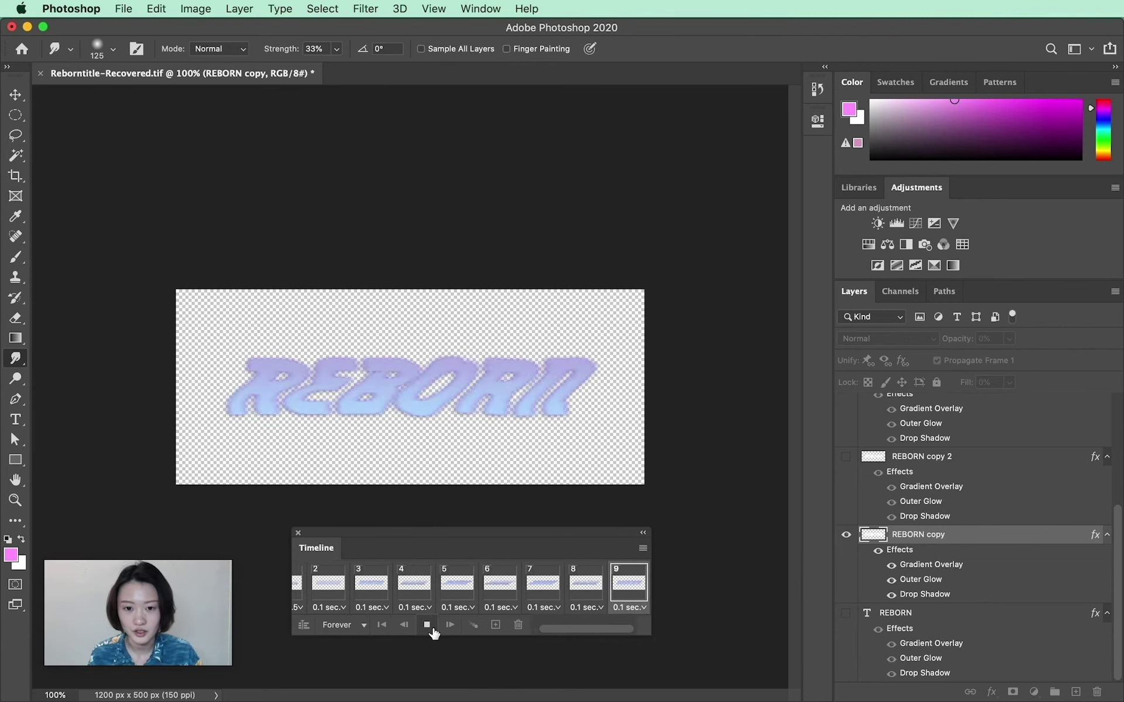
{"action": "left_click", "coordinate": [432, 630]}
{"action": "left_click", "coordinate": [362, 626]}
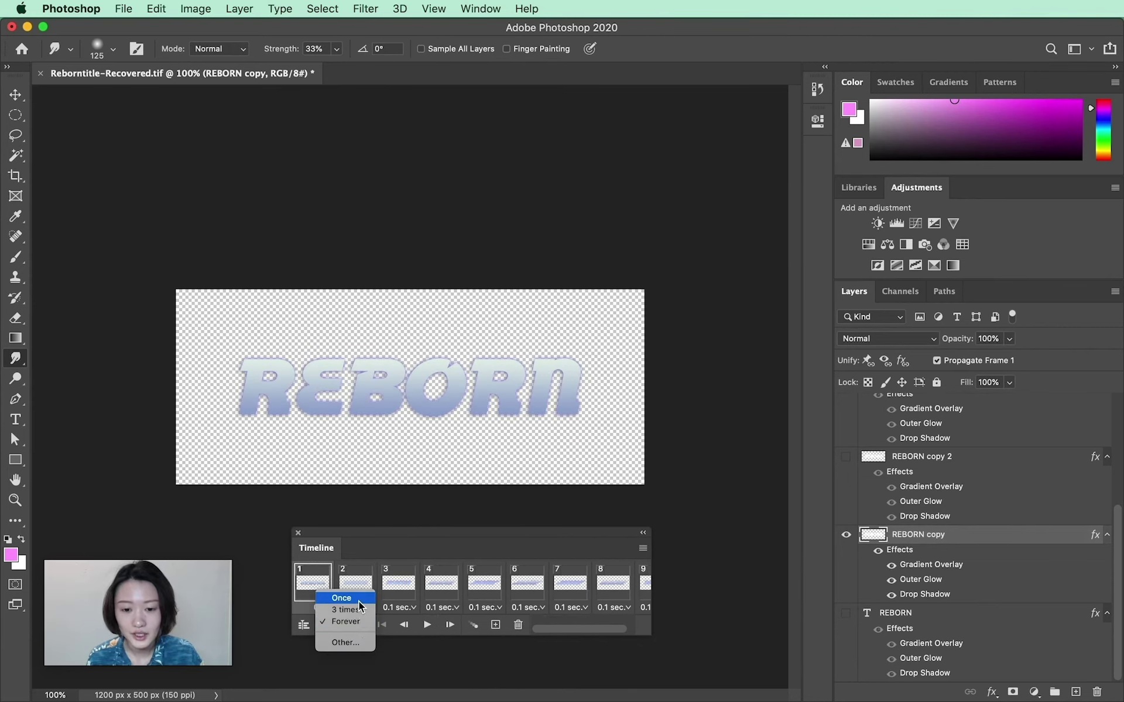
{"action": "left_click", "coordinate": [358, 599]}
{"action": "left_click", "coordinate": [429, 630]}
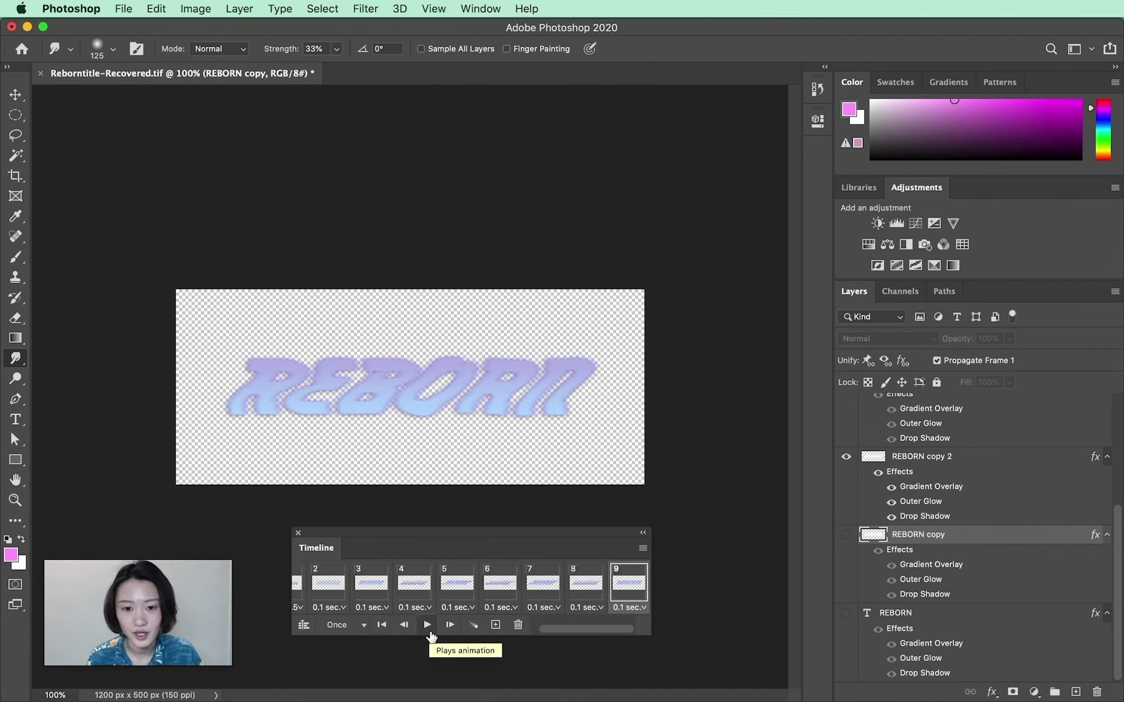
{"action": "left_click", "coordinate": [358, 625]}
{"action": "left_click", "coordinate": [358, 651]}
{"action": "left_click", "coordinate": [430, 630]}
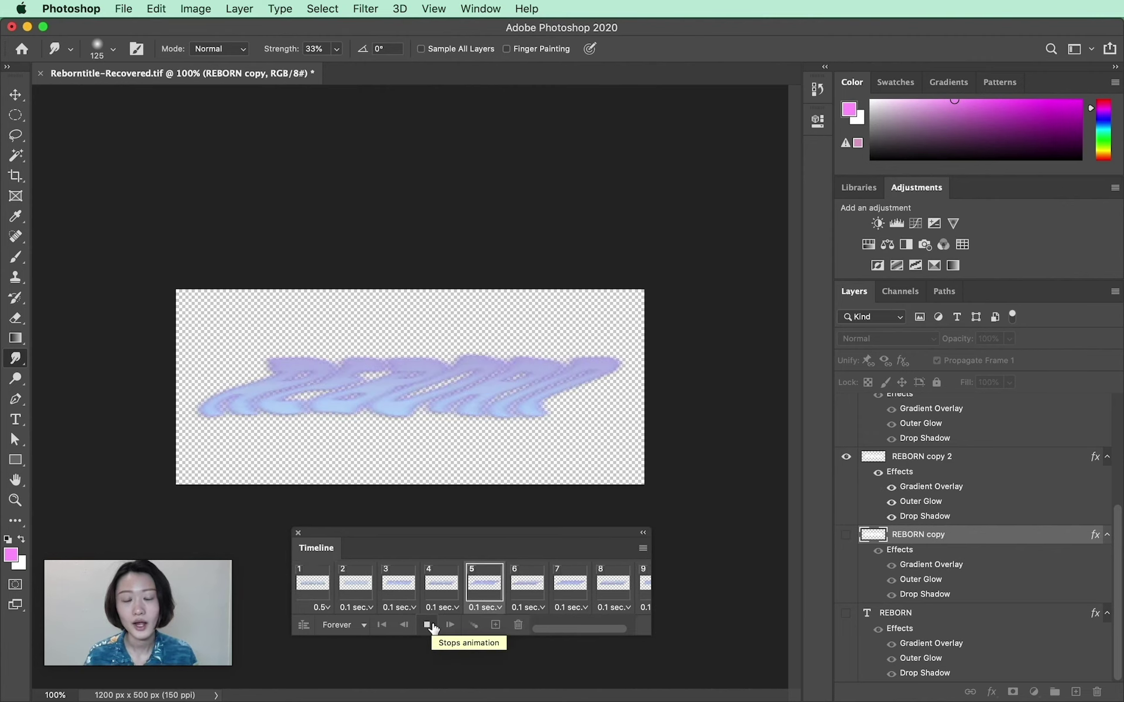